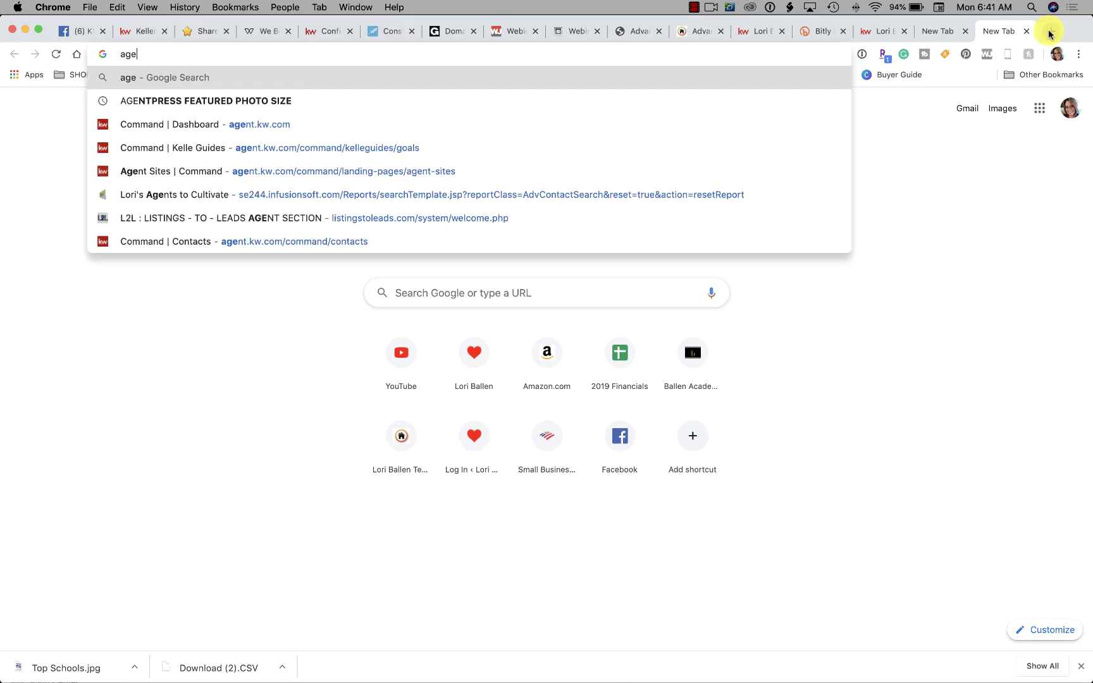
# Load the KW Command agent dashboard at agent.kw.com/command in Chrome.
pyautogui.press('Return')
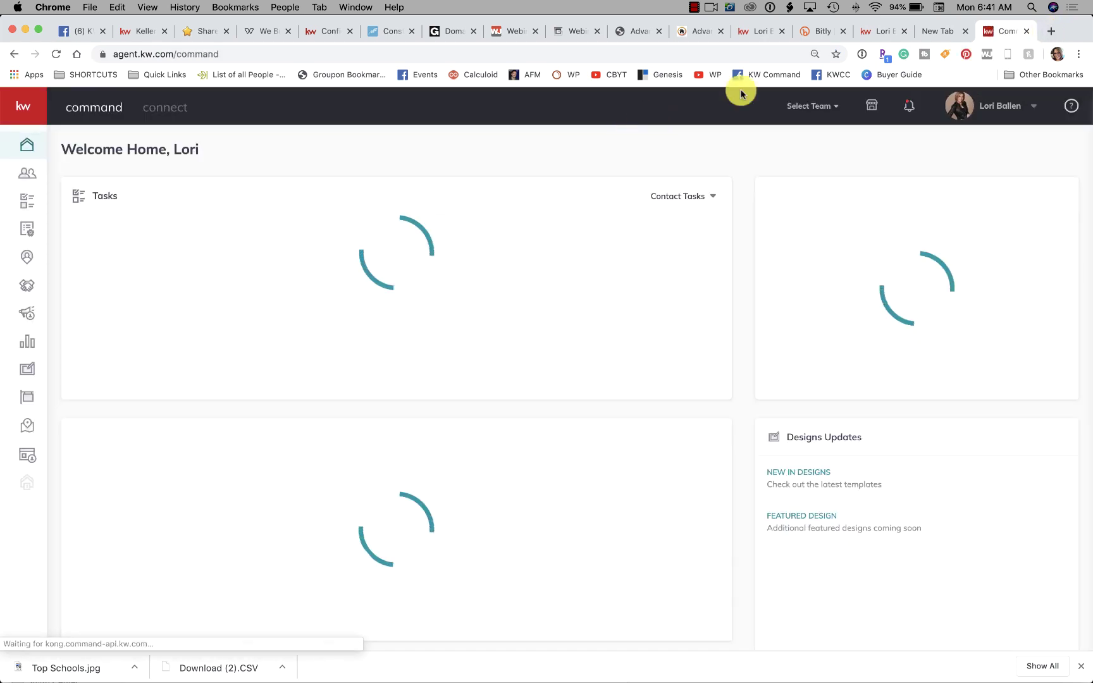
# Go to facebook.com in a new browser tab.
pyautogui.click(1049, 32)
pyautogui.write('facebook.com')
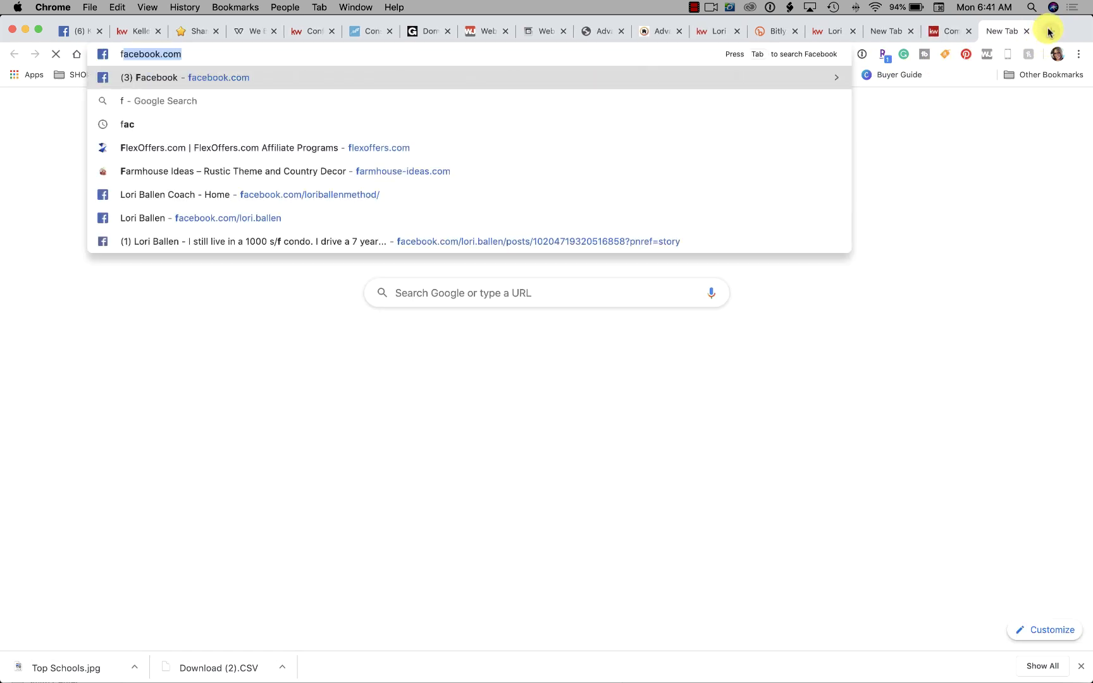
pyautogui.press('Return')
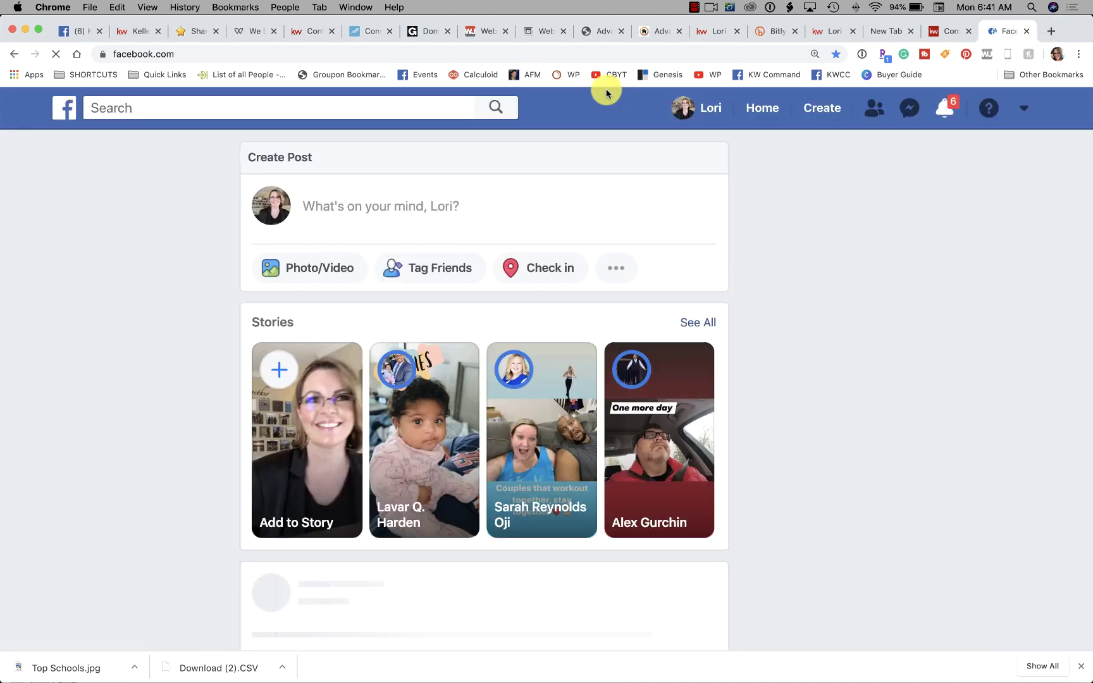
# Search 'lori ballen team', open the team's Las Vegas business page and scroll to its post composer.
pyautogui.click(288, 109)
pyautogui.write('lo')
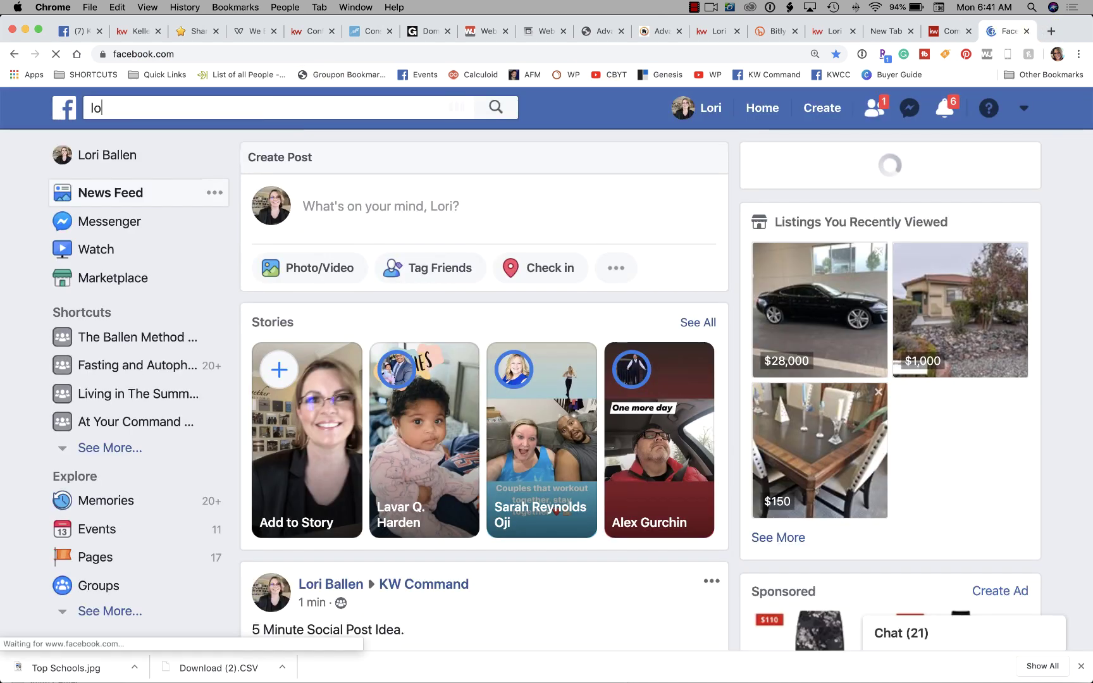
pyautogui.write('ri balle')
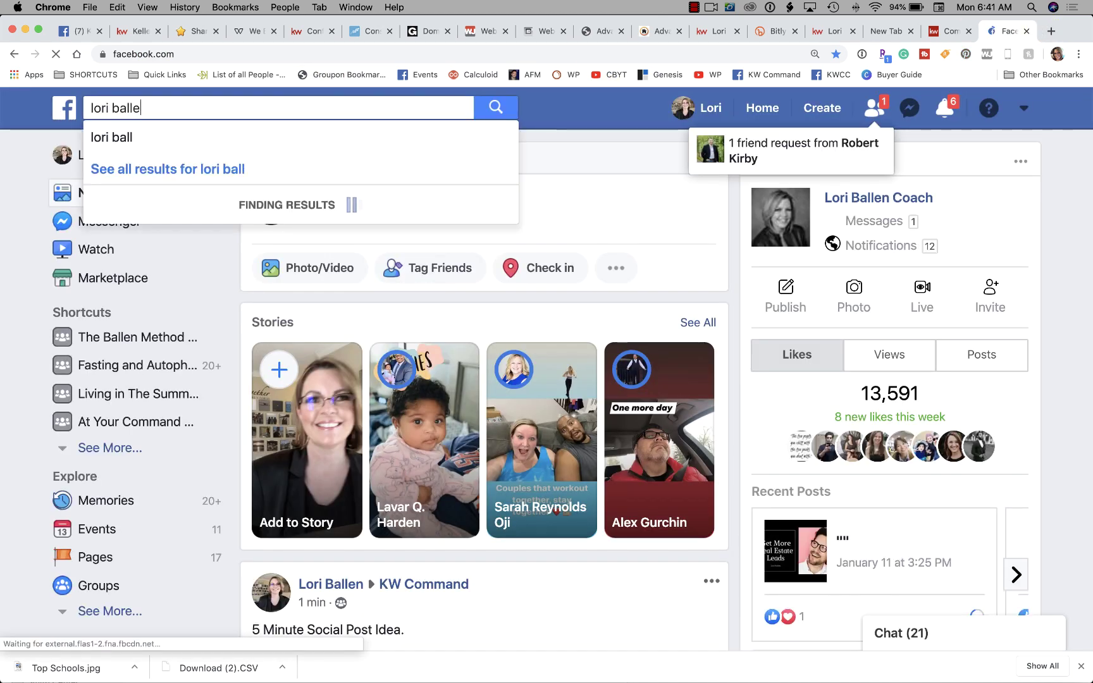
pyautogui.write('n team')
pyautogui.click(226, 143)
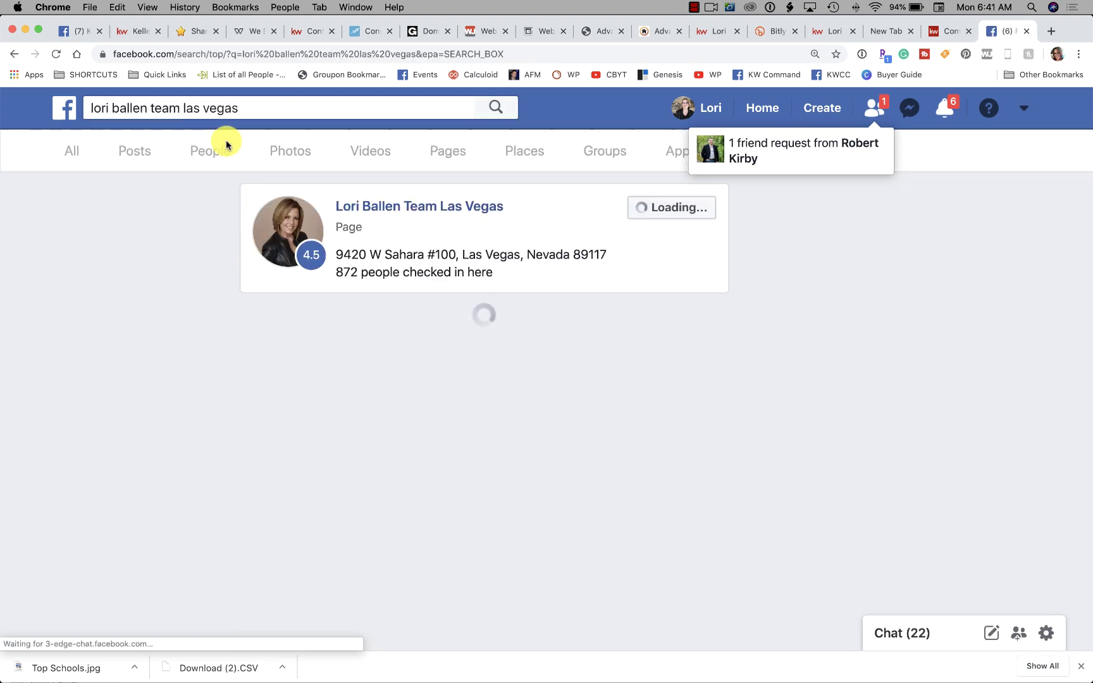
pyautogui.click(447, 209)
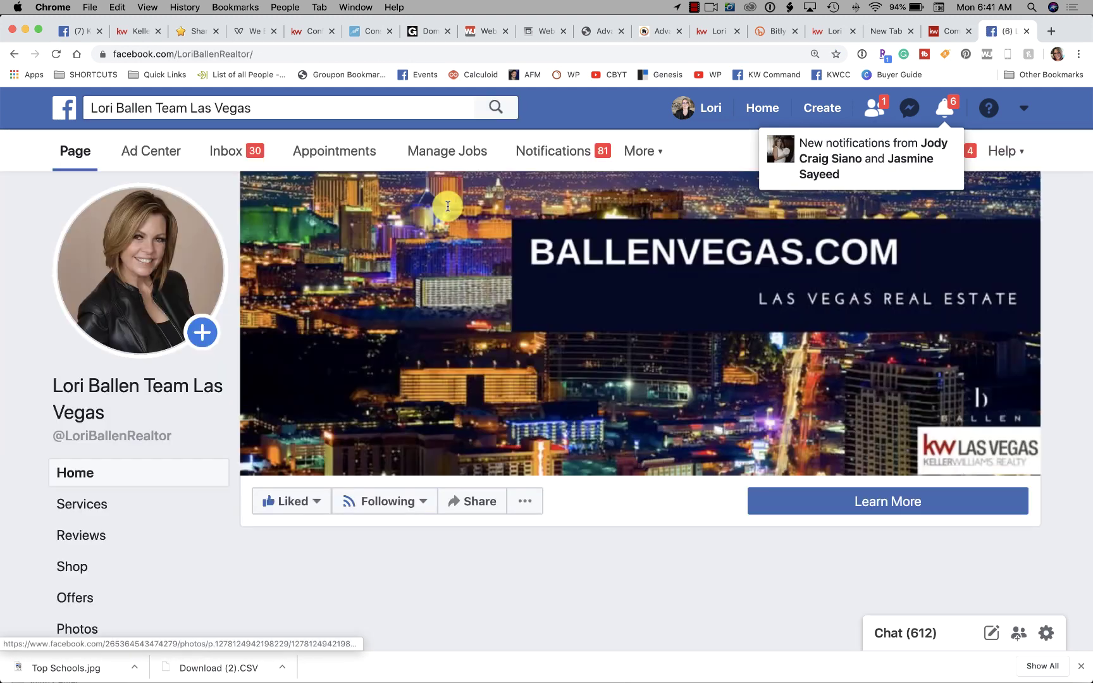
pyautogui.scroll(-5, 447, 305)
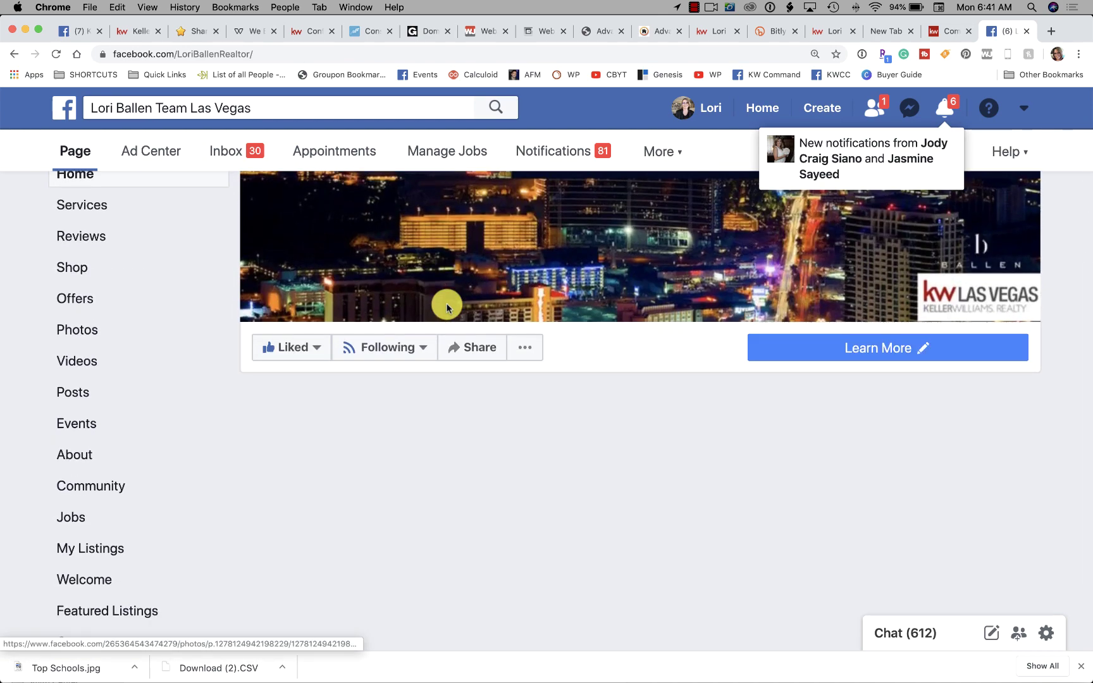
pyautogui.scroll(-1, 447, 308)
pyautogui.scroll(-3, 447, 307)
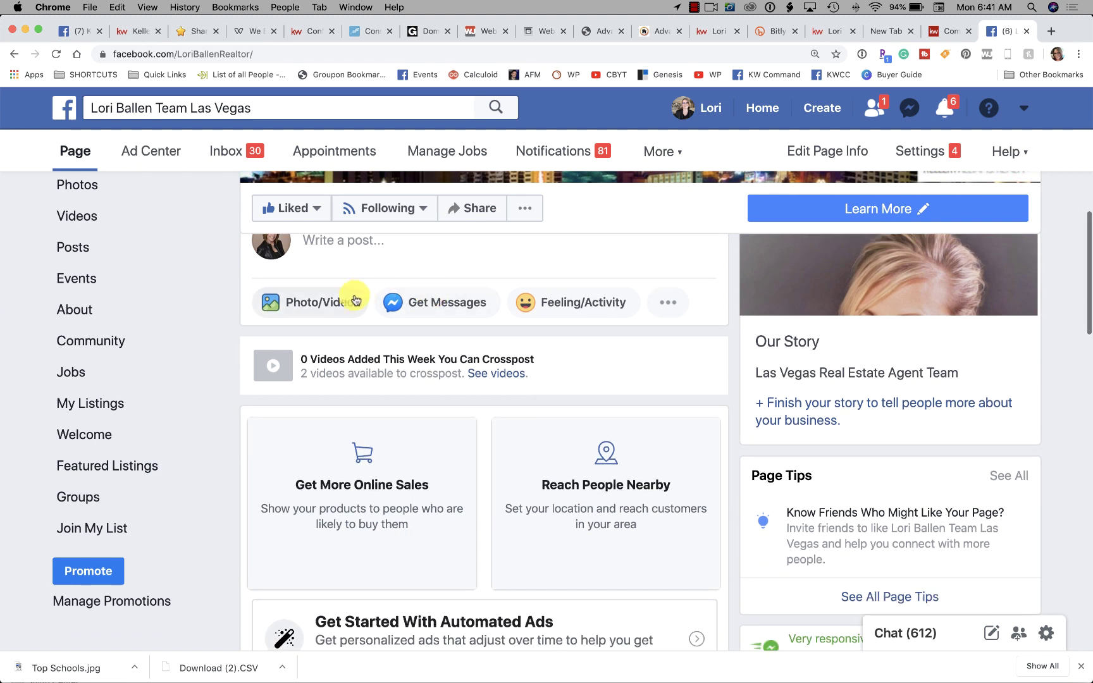
# Attach Top Schools.jpg to a new photo post on the page.
pyautogui.click(324, 303)
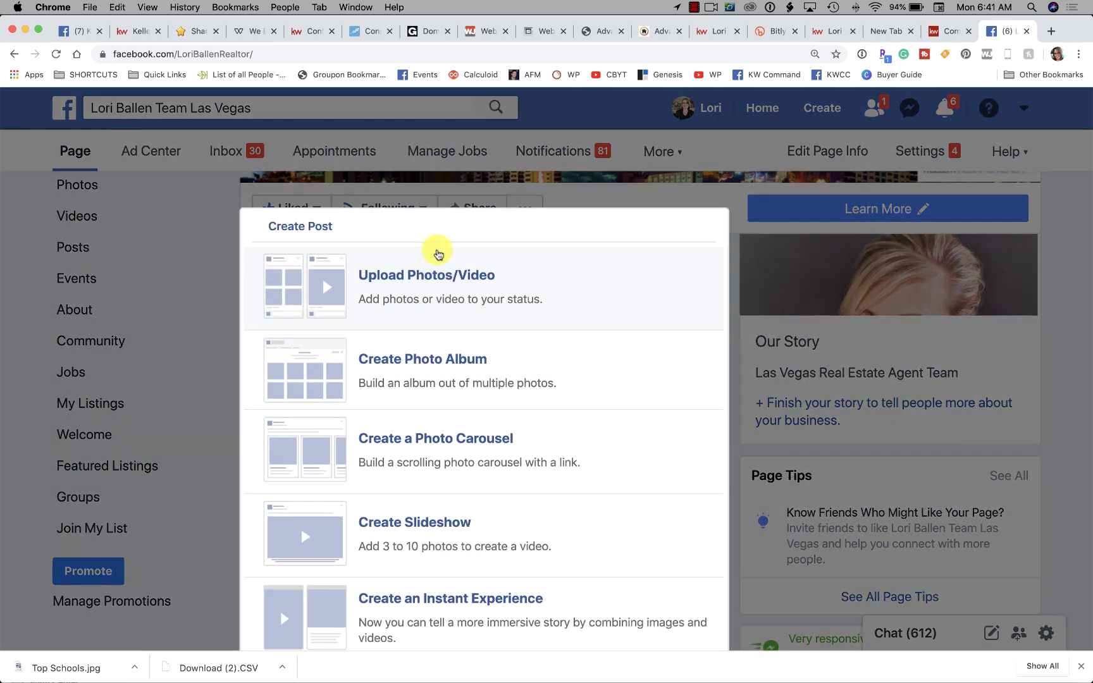
pyautogui.click(435, 251)
pyautogui.click(490, 157)
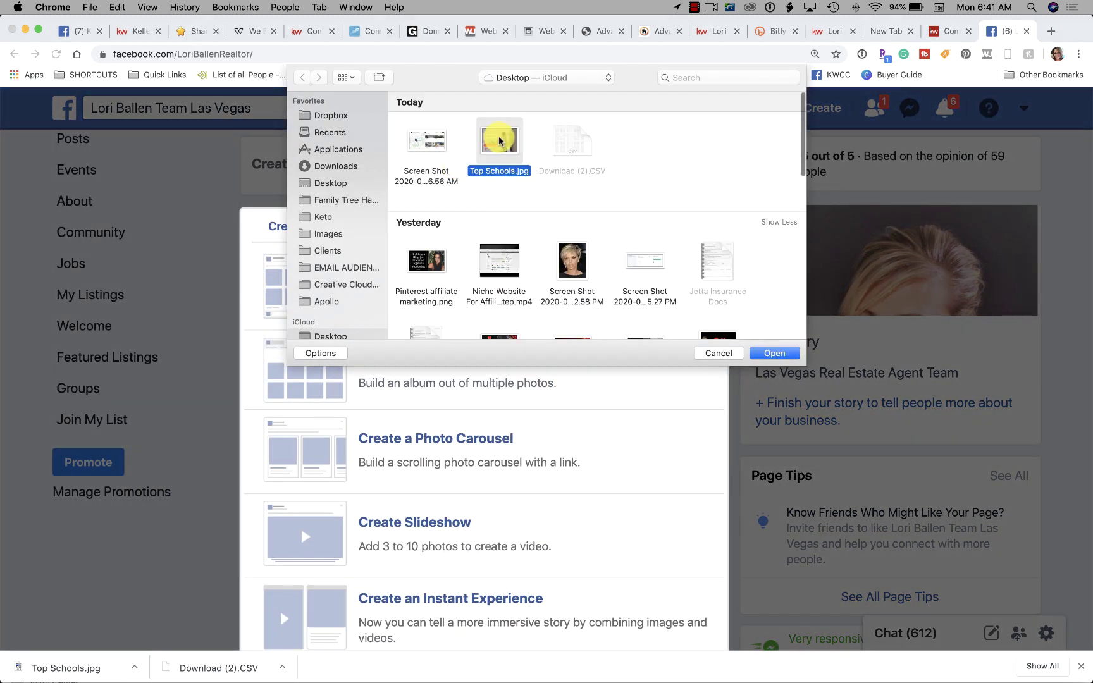
pyautogui.click(769, 353)
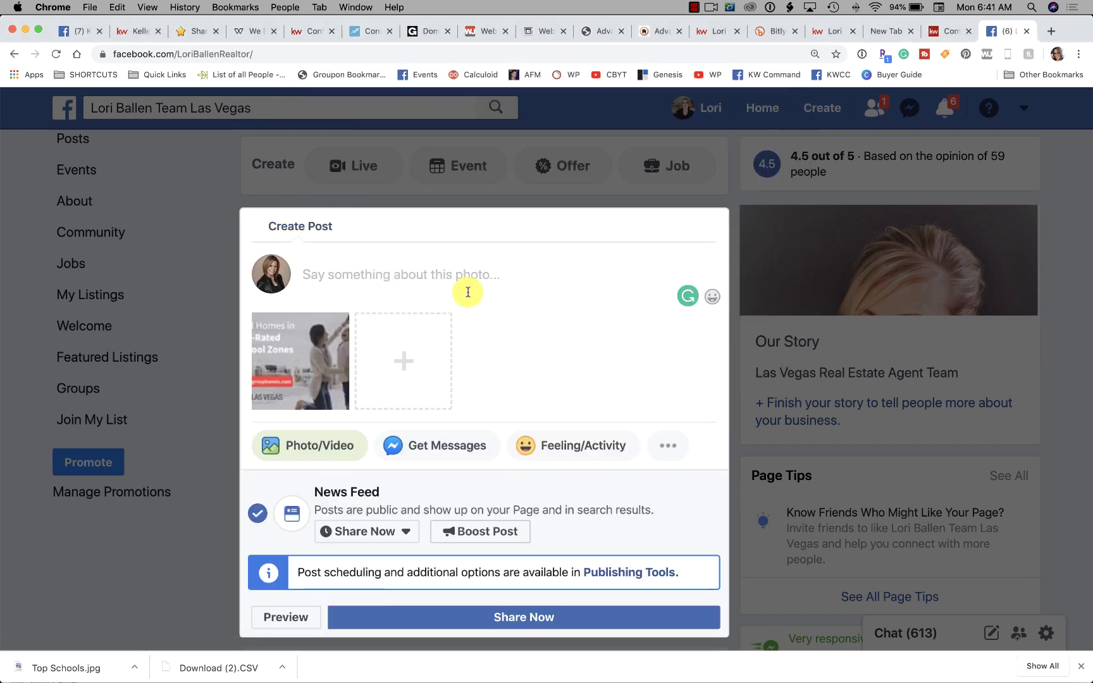
# Paste the bit.ly/36KUU1P caption with #lasvegas #realestate hashtags and share the post.
pyautogui.write('http://bit.ly/36KUU1P')
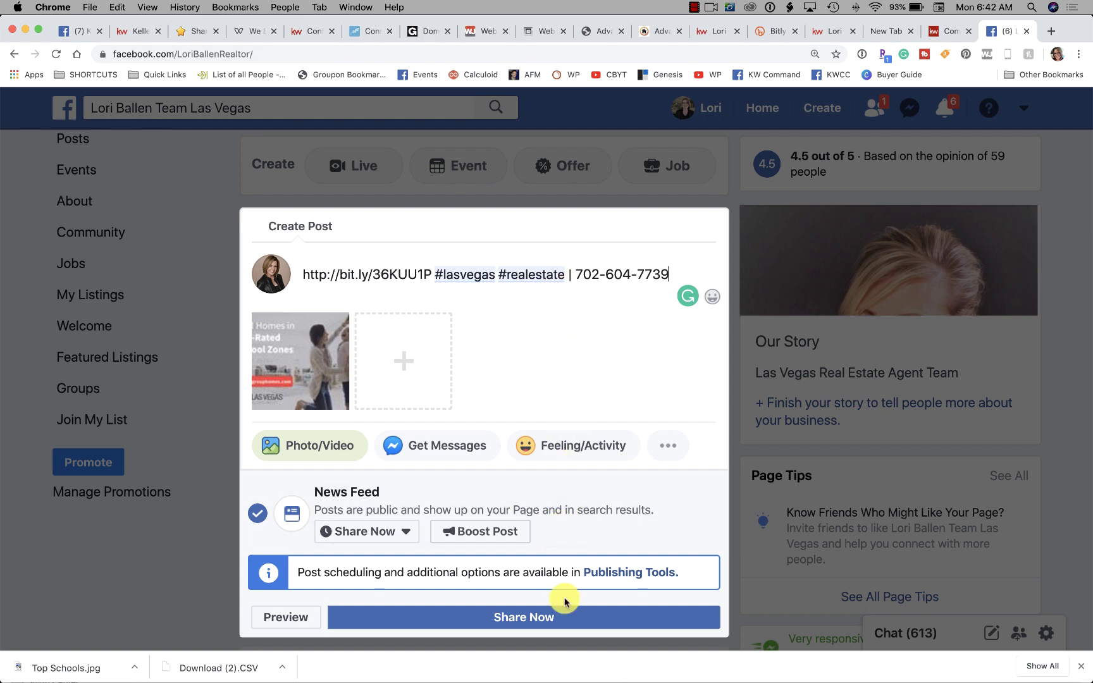
pyautogui.click(547, 621)
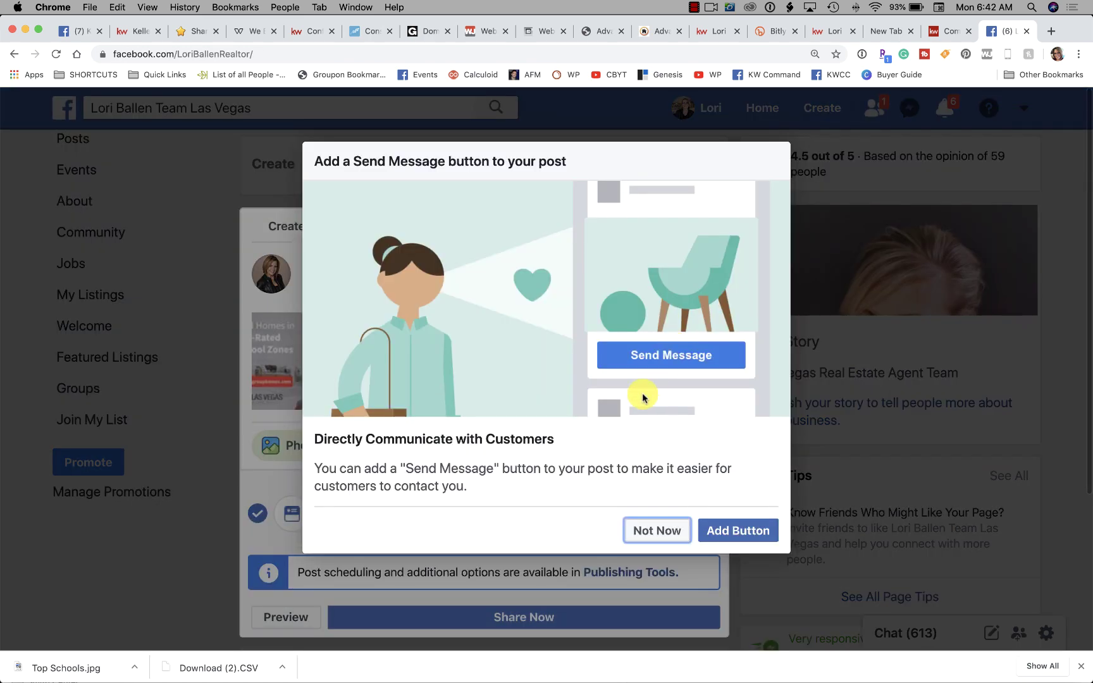
pyautogui.click(672, 532)
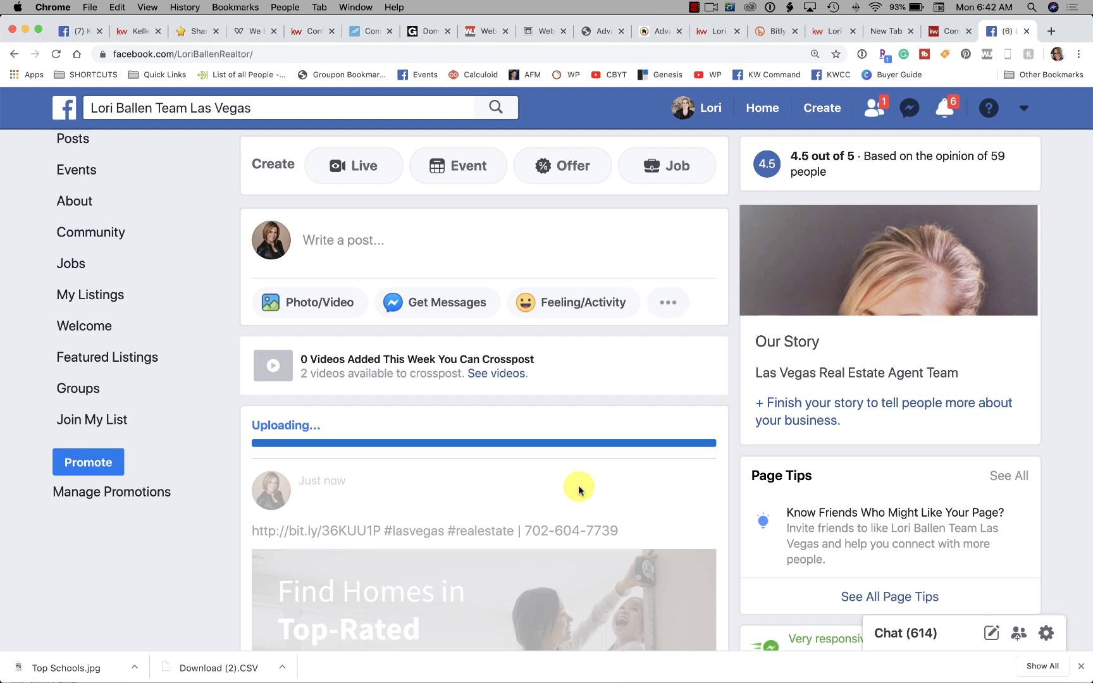
# Scroll through the published Top Schools post to check its image, bit.ly link and hashtags.
pyautogui.scroll(-3, 578, 485)
pyautogui.scroll(-4, 580, 492)
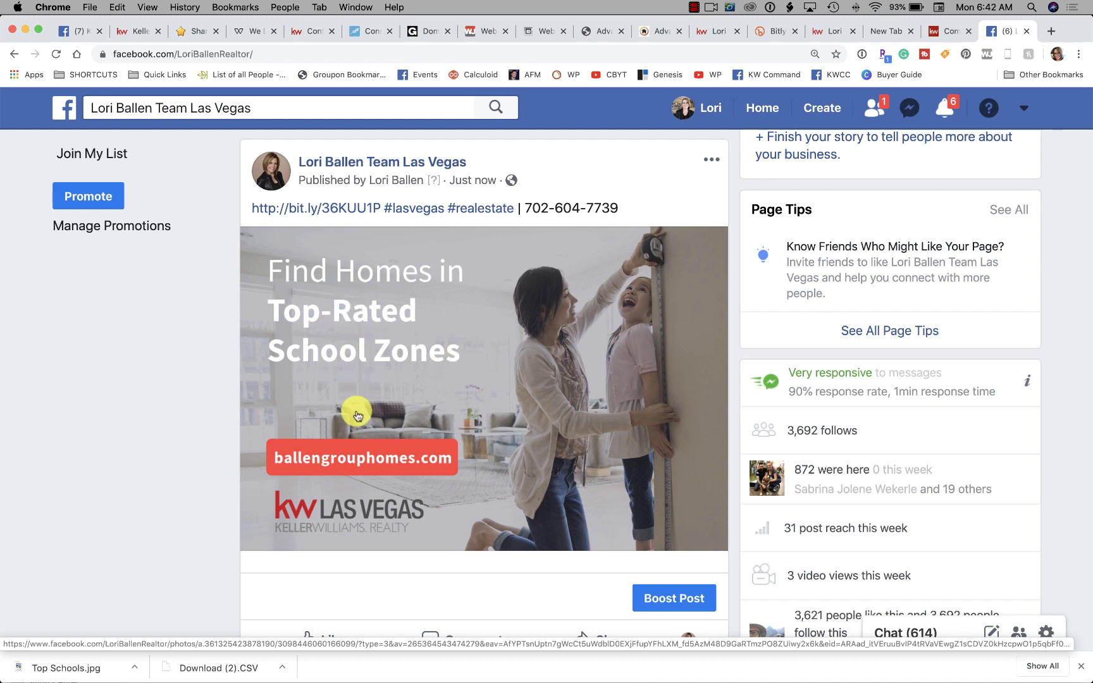
pyautogui.scroll(2, 337, 303)
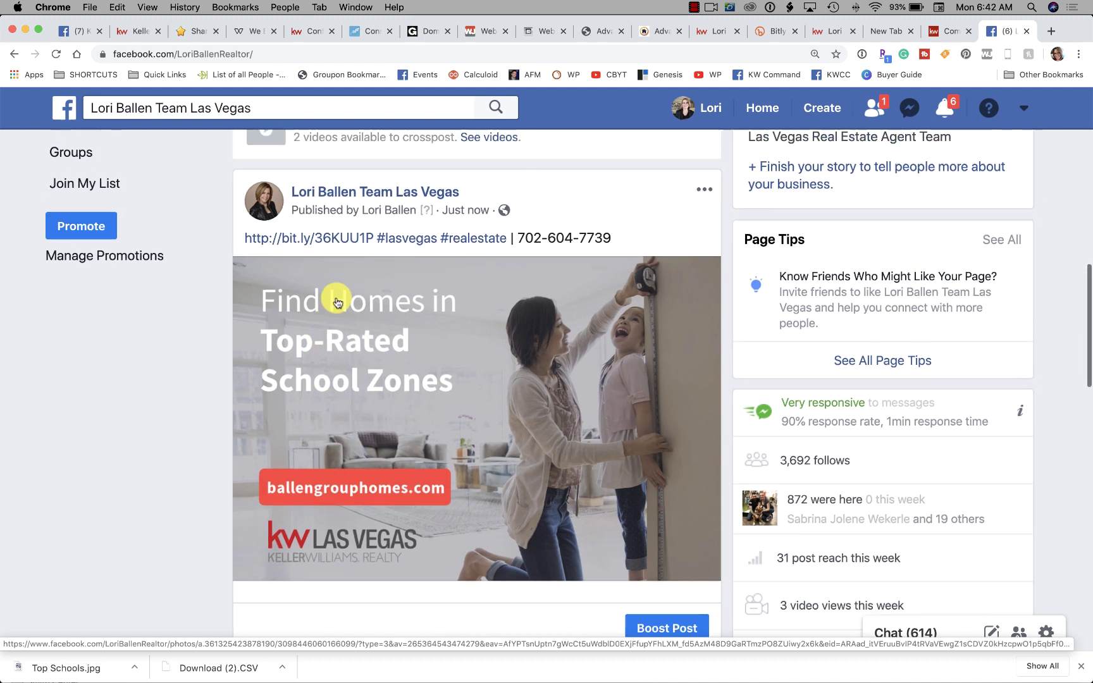
pyautogui.scroll(-2, 434, 347)
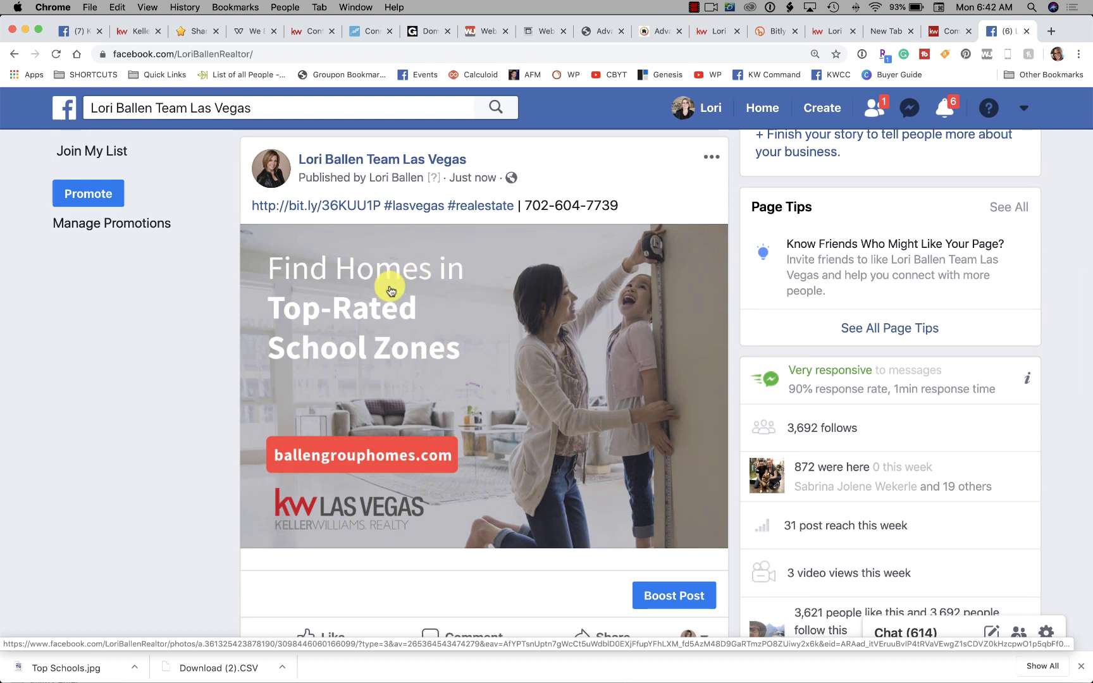
pyautogui.scroll(-1, 477, 463)
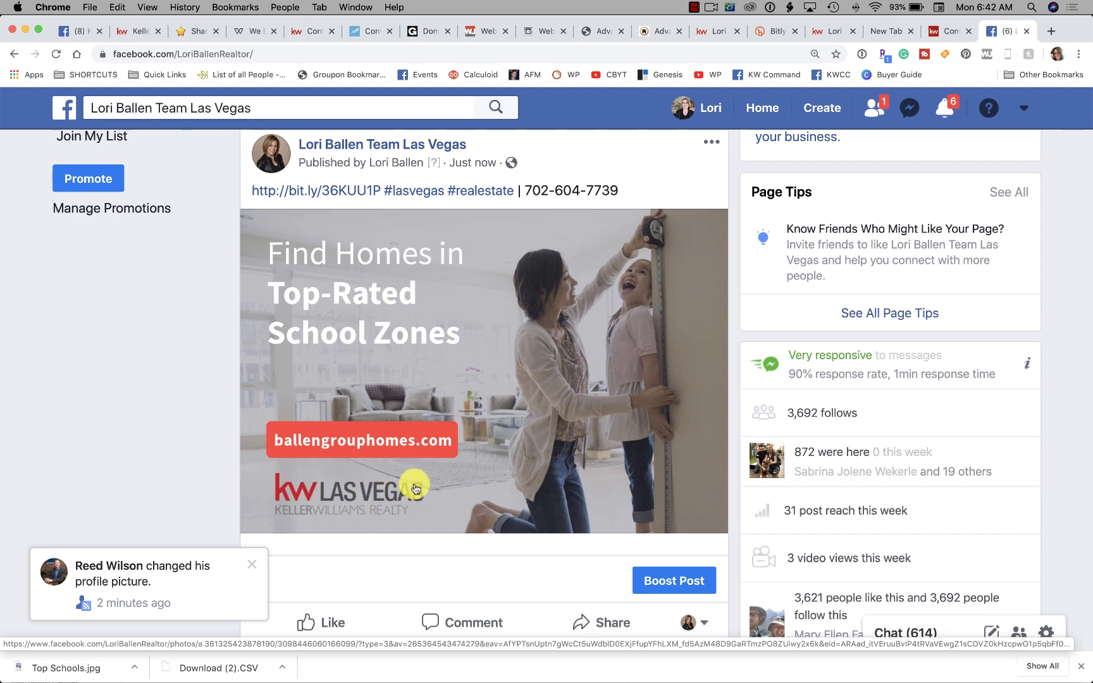
pyautogui.scroll(2, 399, 486)
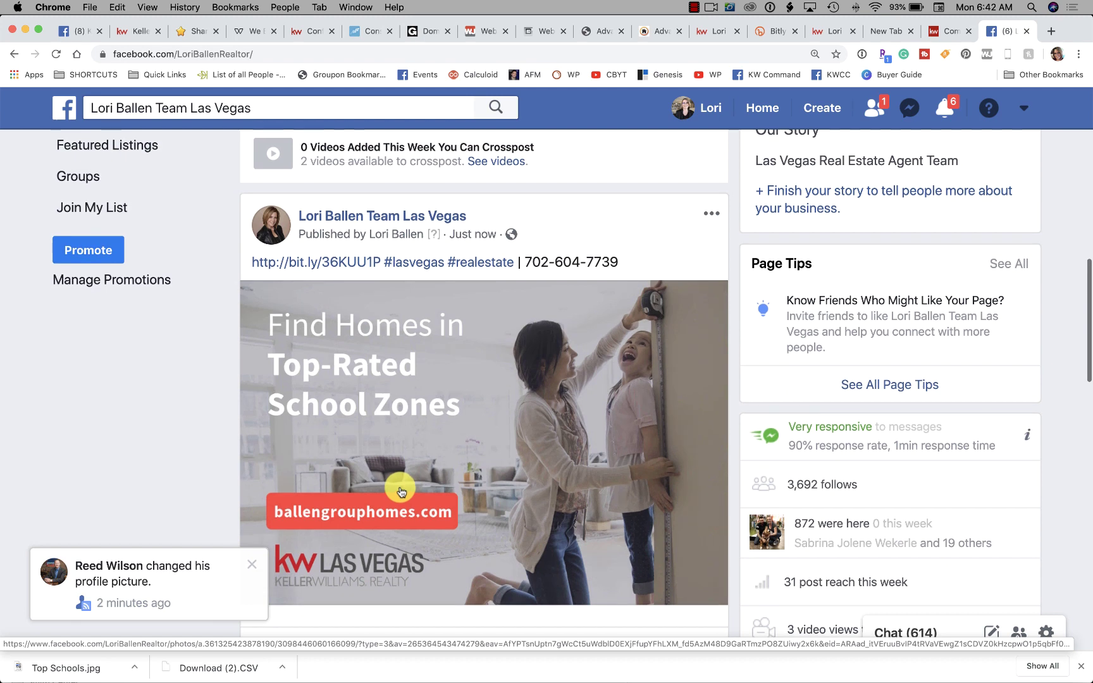
# Follow the post's bit.ly link, zoom the map in twice and open the $233,000 listing.
pyautogui.click(321, 263)
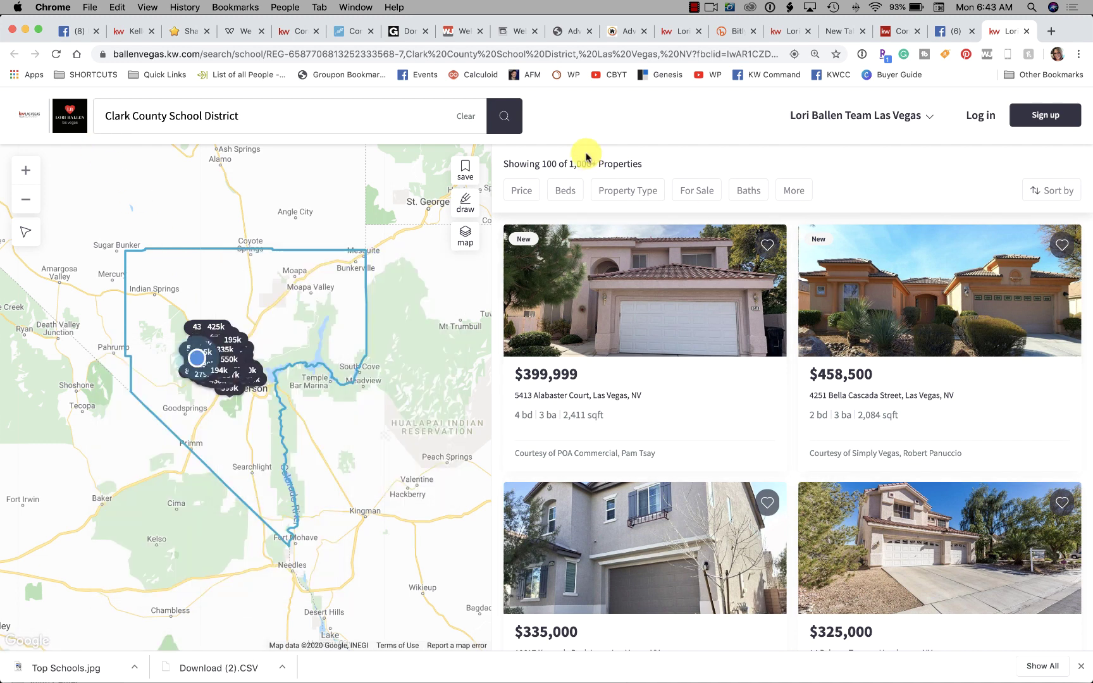
pyautogui.click(26, 171)
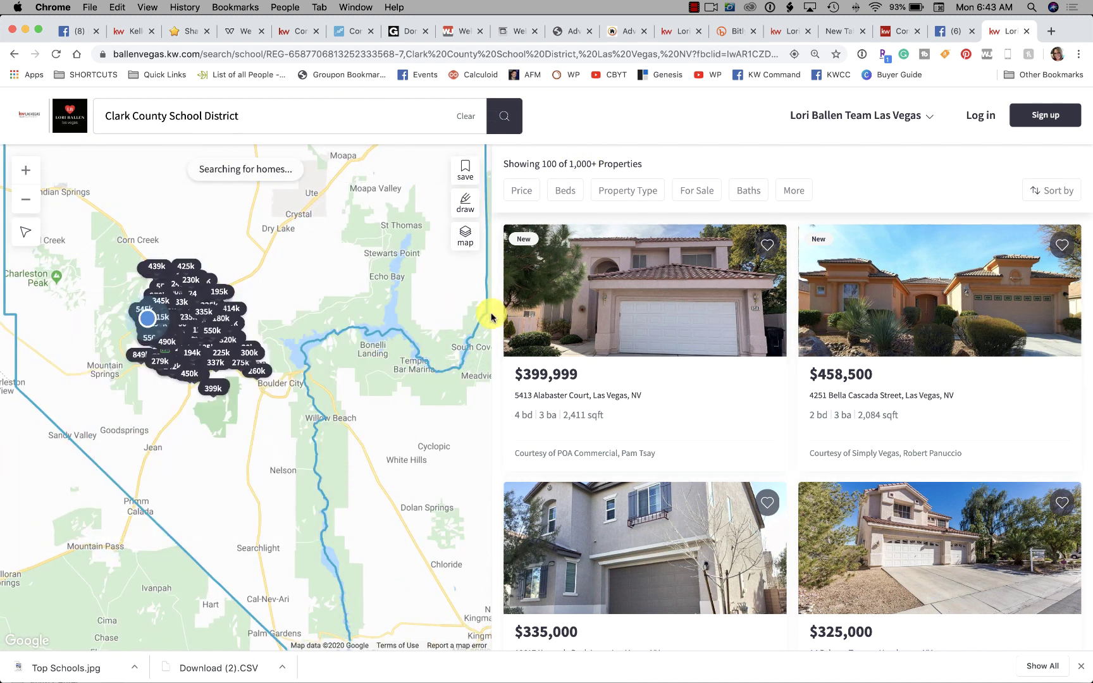
pyautogui.click(26, 171)
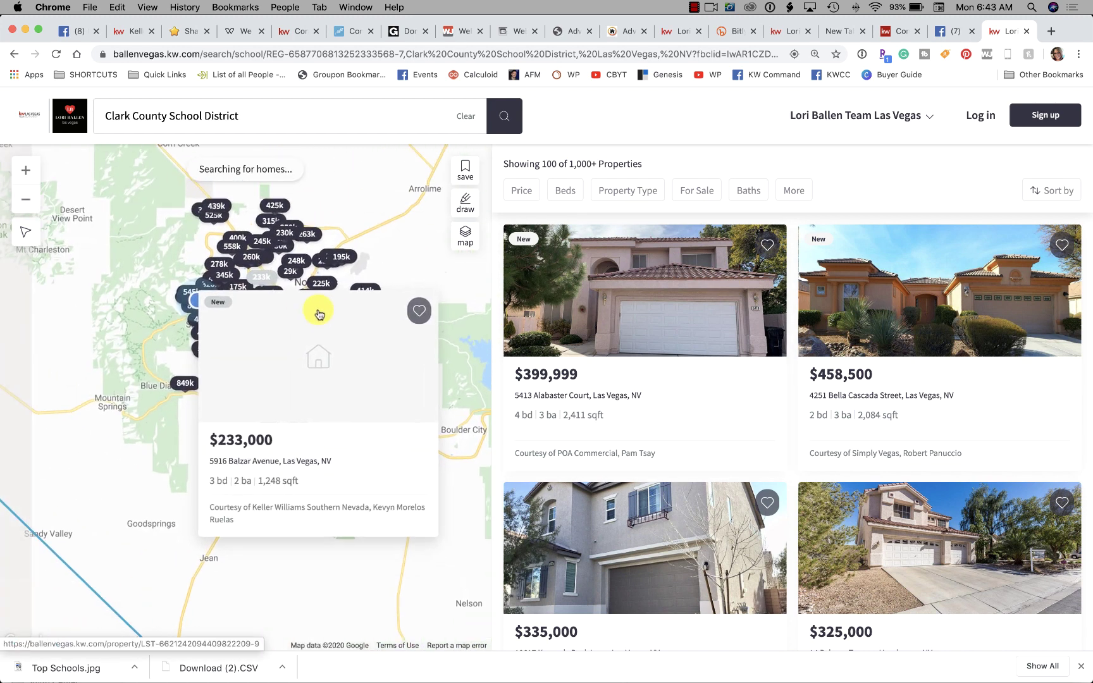
pyautogui.click(317, 312)
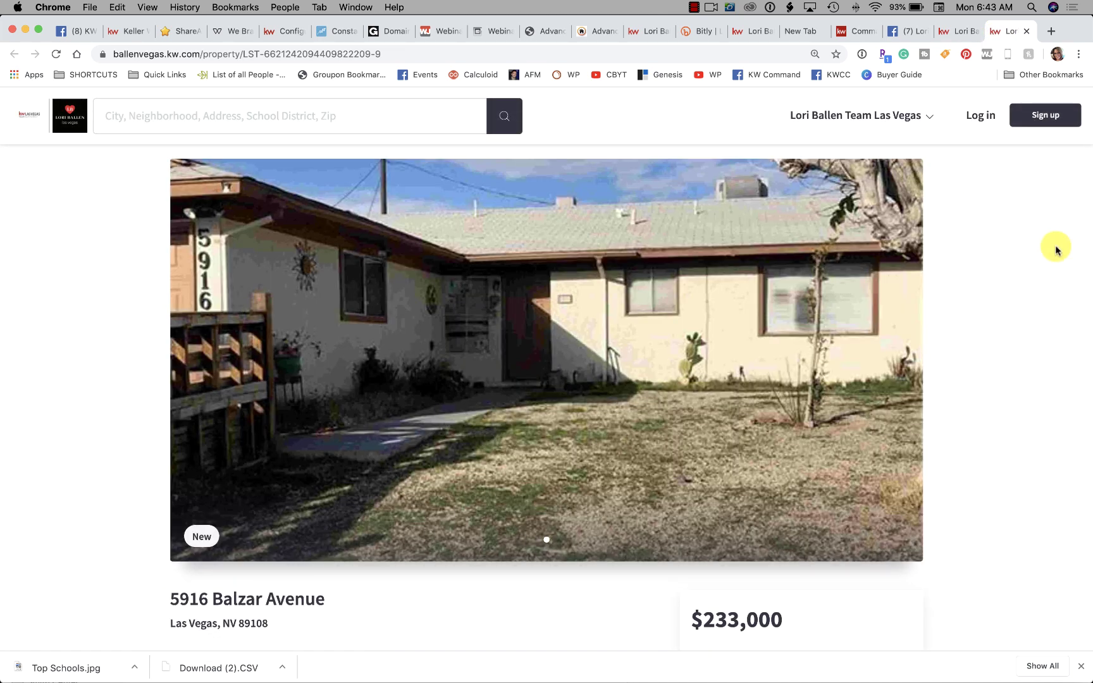
# Review the $233,000 listing: 1248 SF, $187/sqft, 0.15 AC lot and zoned schools.
pyautogui.scroll(-2, 927, 295)
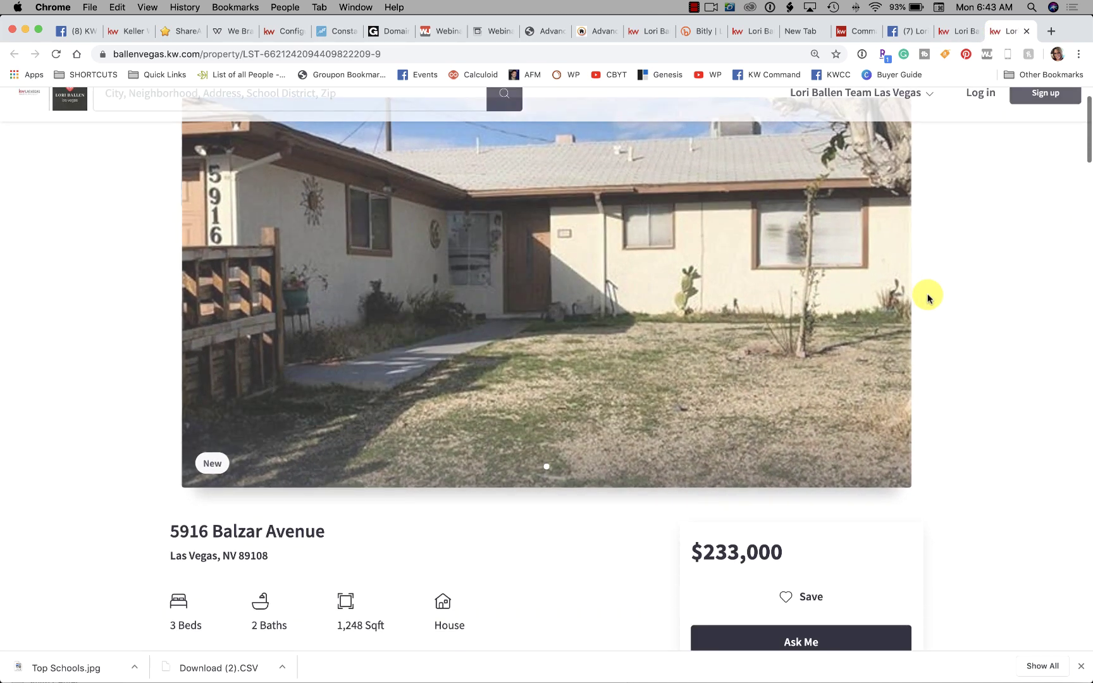
pyautogui.scroll(-10, 927, 295)
pyautogui.scroll(2, 928, 295)
pyautogui.scroll(-3, 928, 296)
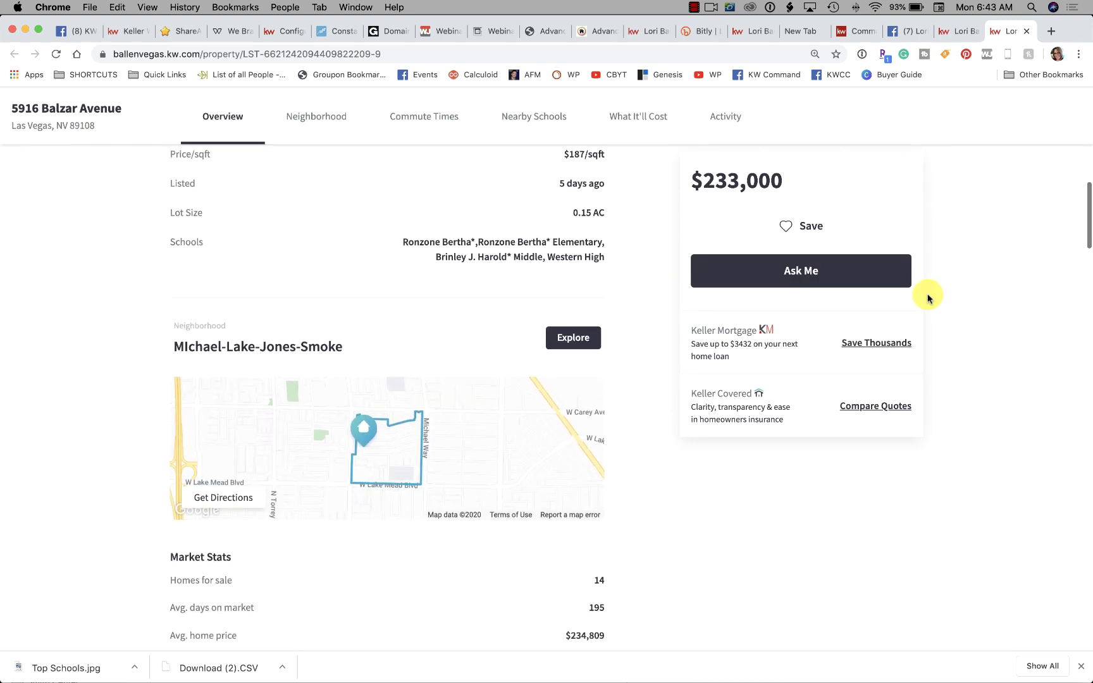
pyautogui.scroll(-8, 927, 295)
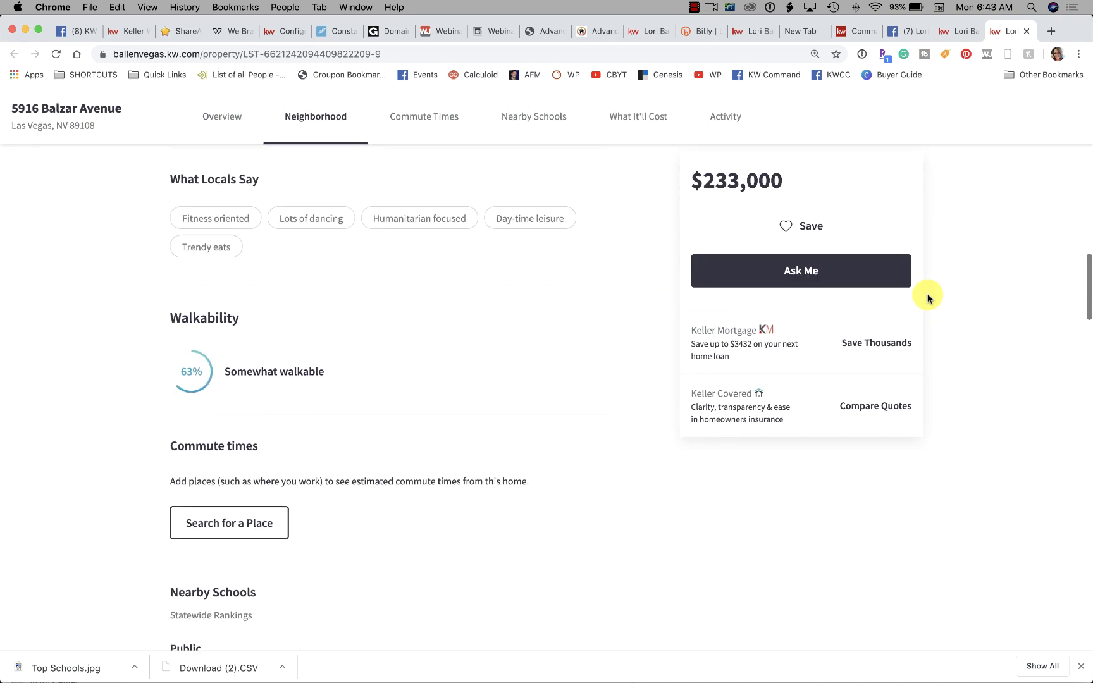
pyautogui.scroll(-5, 928, 295)
pyautogui.scroll(6, 928, 296)
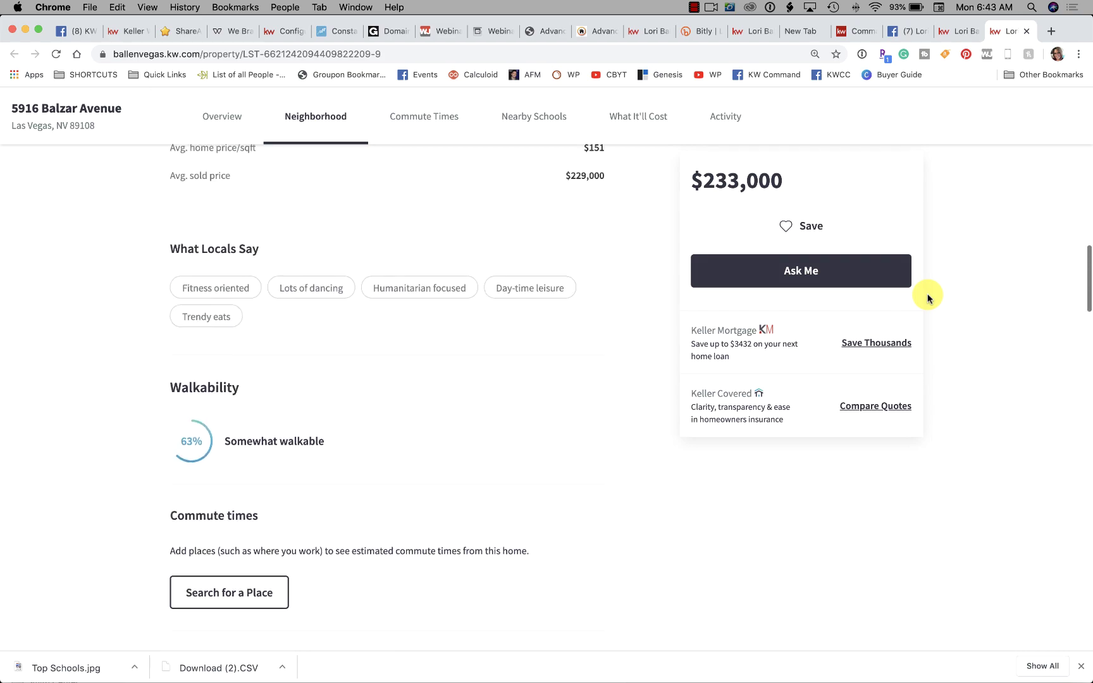
pyautogui.scroll(10, 928, 296)
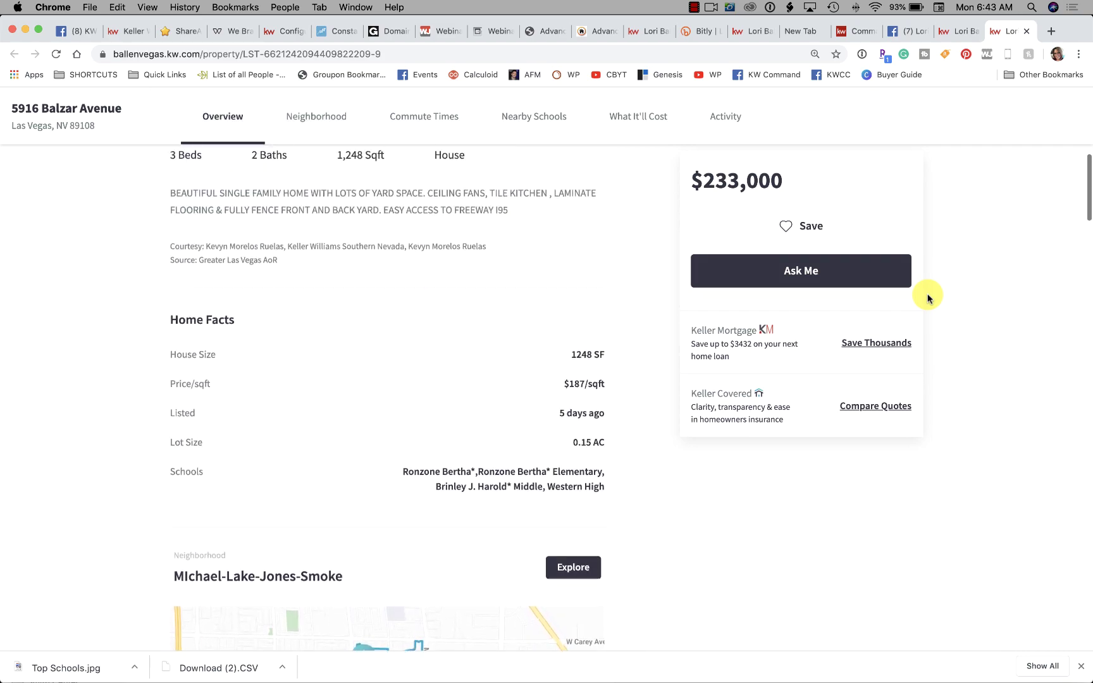
pyautogui.scroll(8, 928, 296)
pyautogui.scroll(-10, 928, 296)
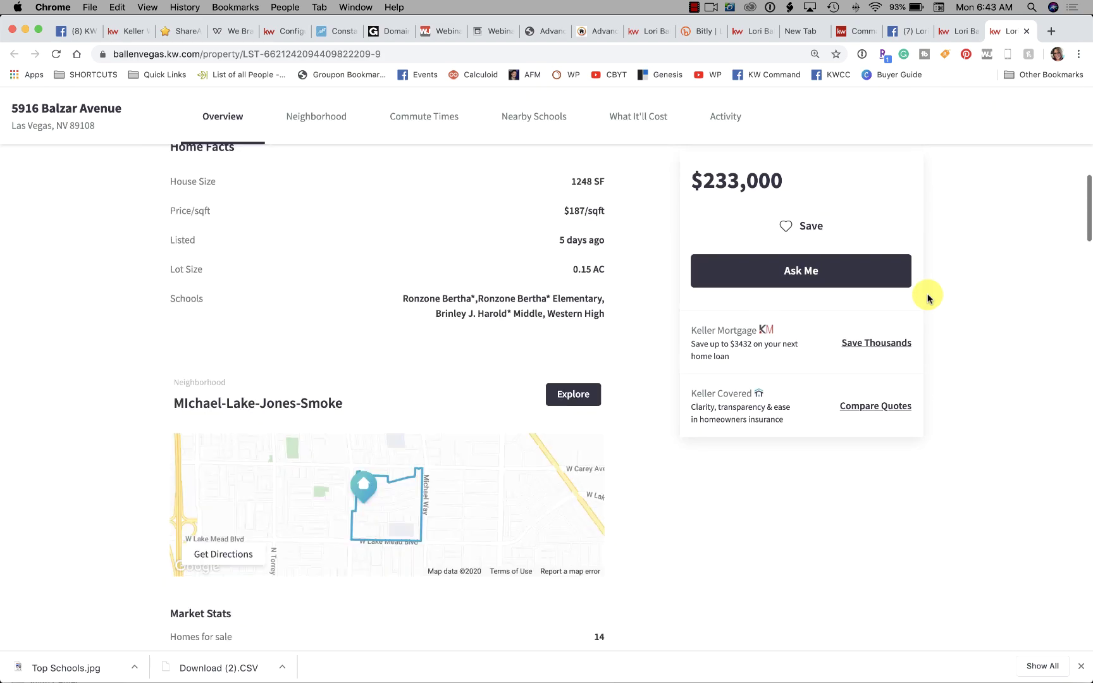
pyautogui.scroll(-7, 927, 295)
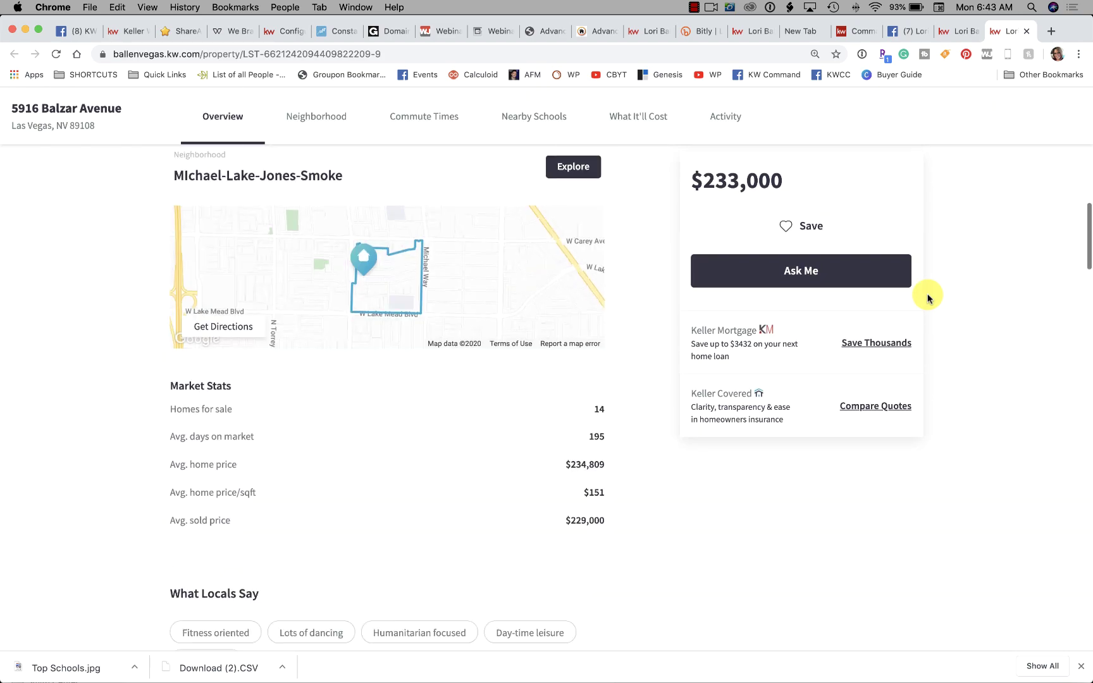
# Try the Save and Ask Me options on the listing, dismissing both pop-ups.
pyautogui.click(791, 228)
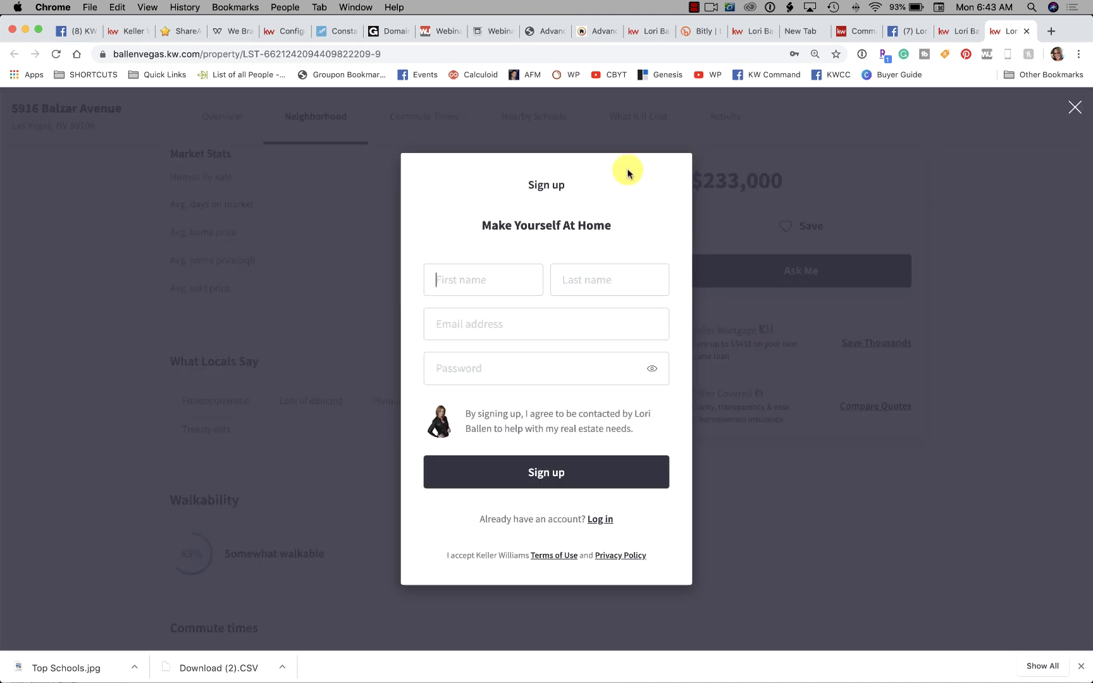
pyautogui.click(942, 170)
pyautogui.click(796, 272)
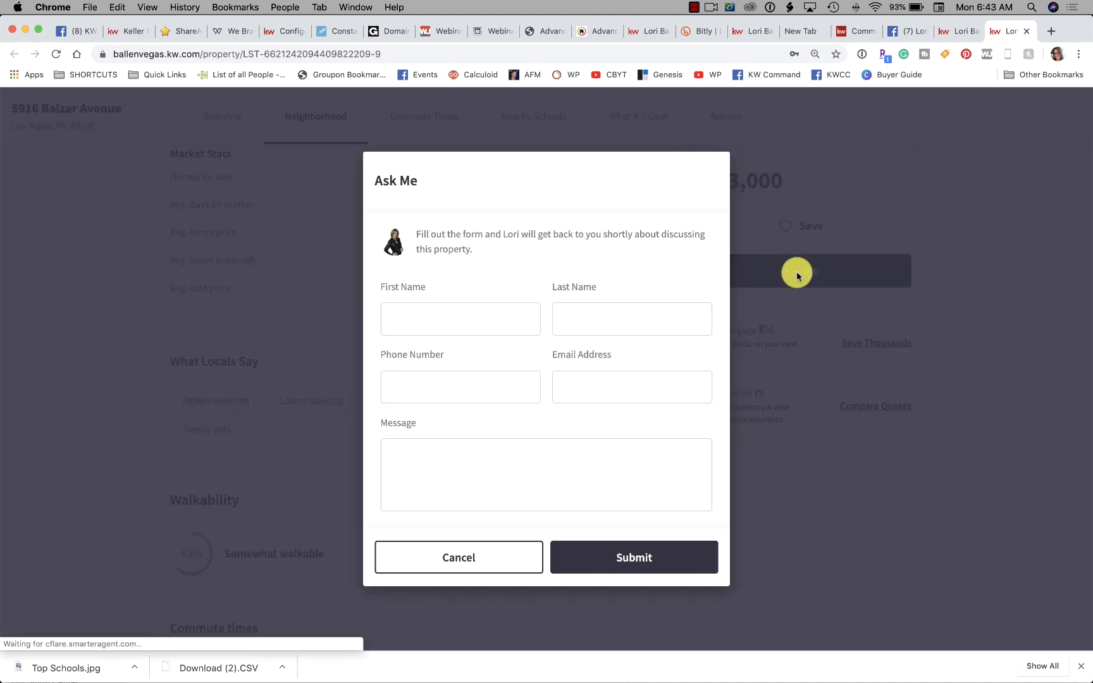
pyautogui.click(754, 163)
pyautogui.scroll(10, 974, 162)
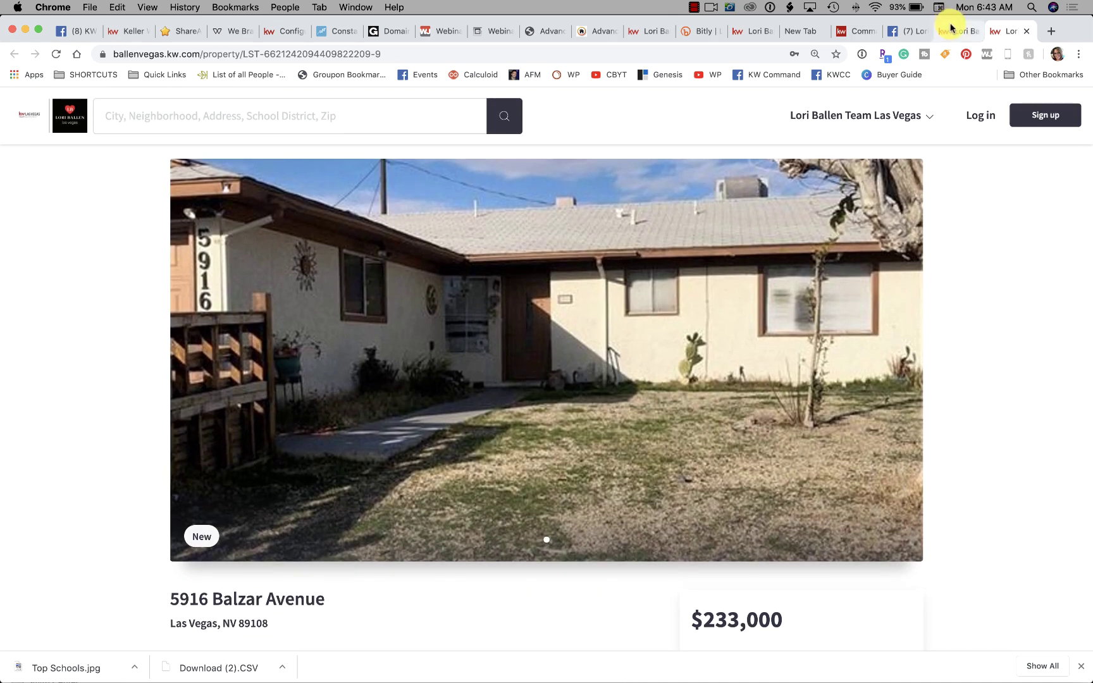
# Check the published post on the Facebook page, then return to the KW Command dashboard.
pyautogui.click(957, 29)
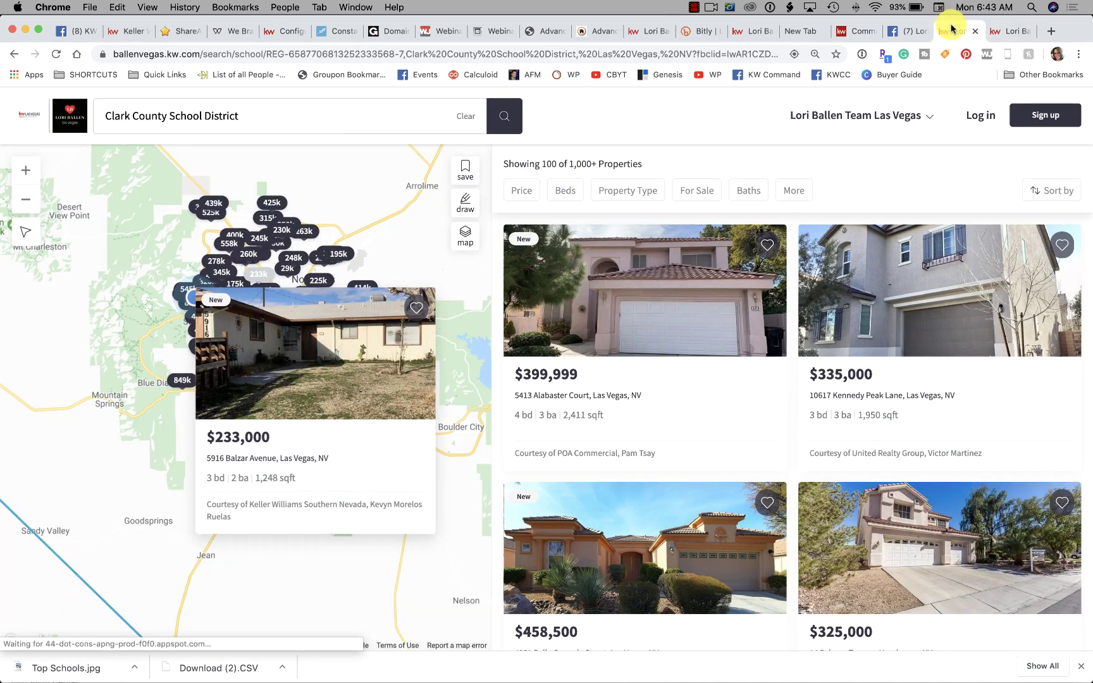
pyautogui.click(909, 32)
pyautogui.scroll(-3, 584, 254)
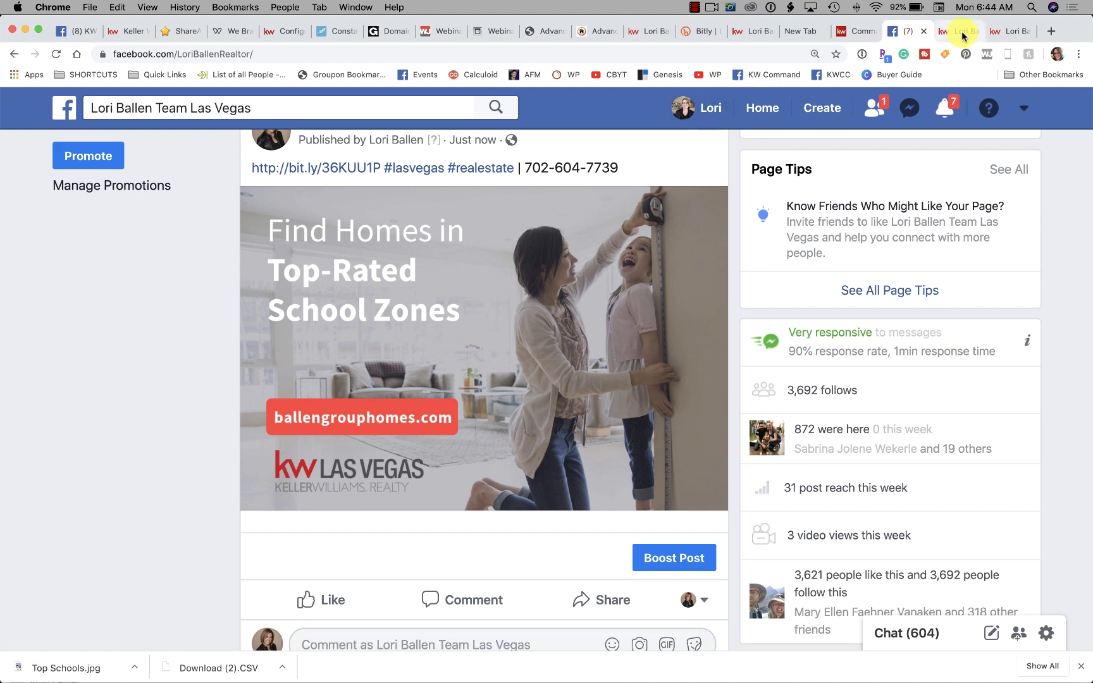
pyautogui.click(848, 35)
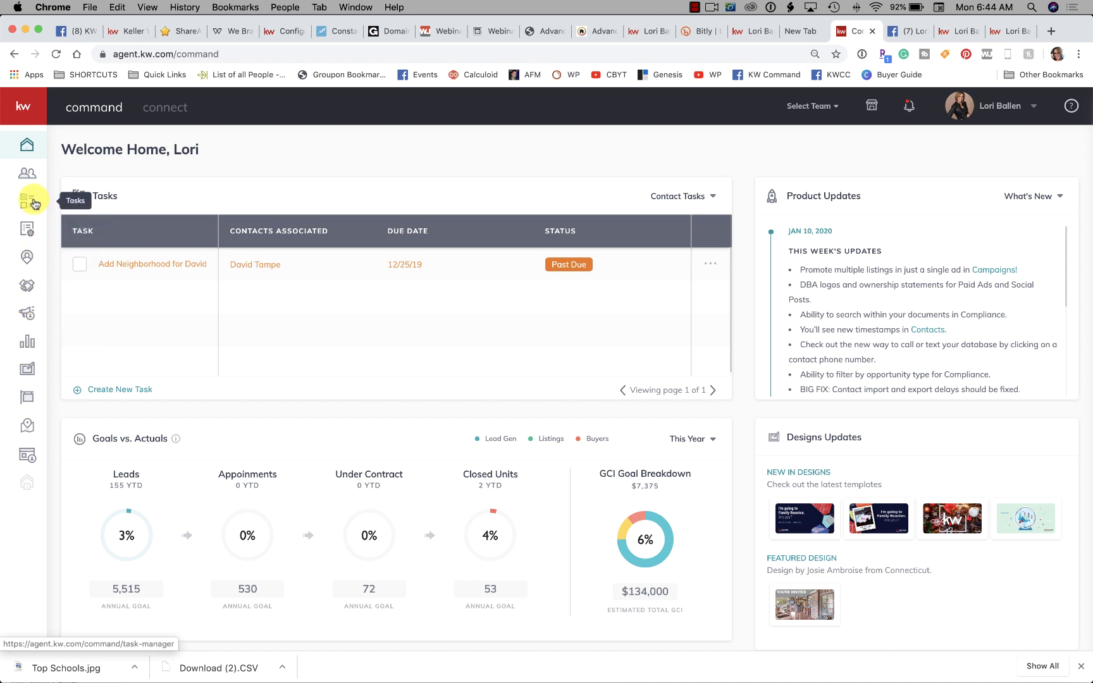
# Create a new Social design from the TopSchools-02_LI 'Find Homes in Top-Rated School Districts' template.
pyautogui.click(27, 373)
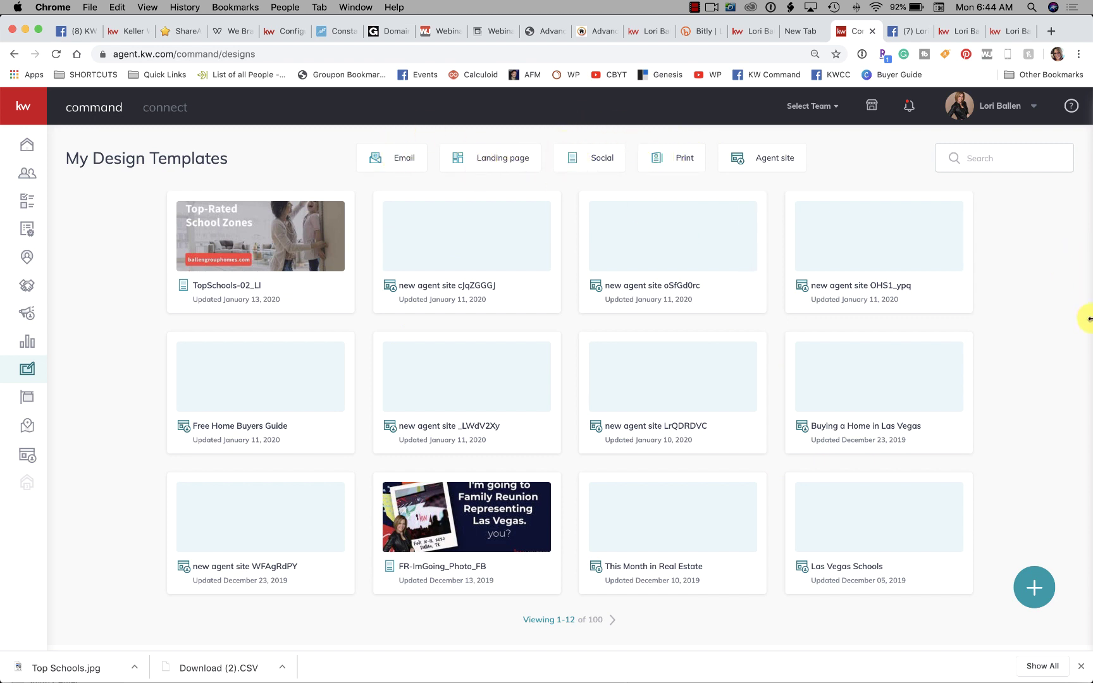
pyautogui.click(1035, 589)
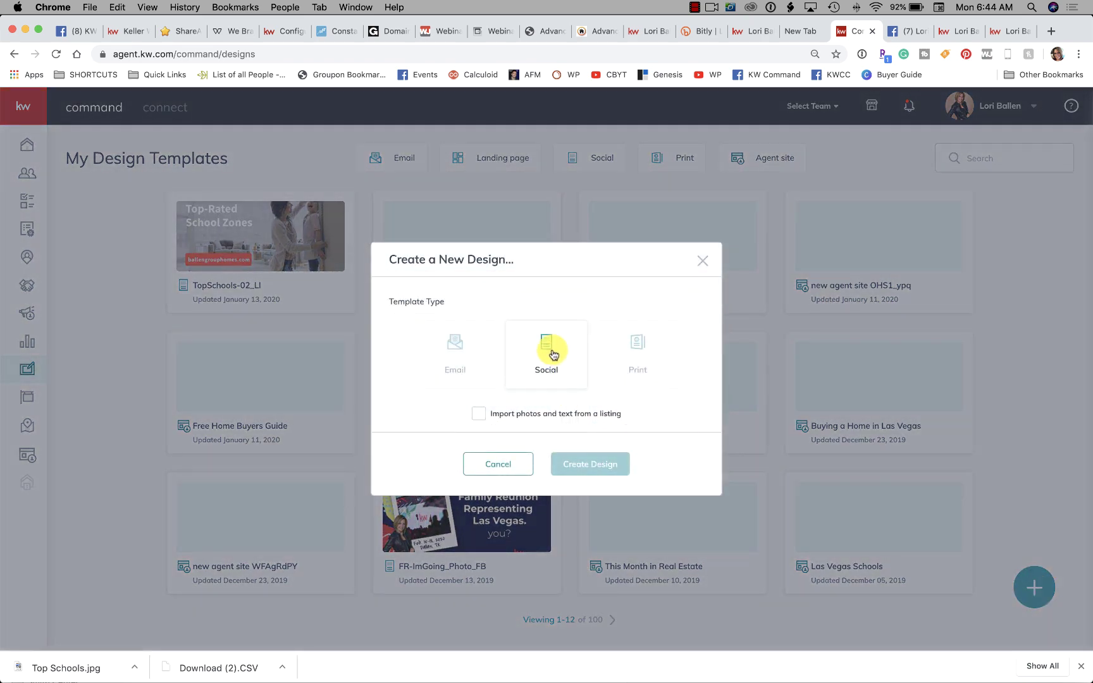
pyautogui.click(552, 354)
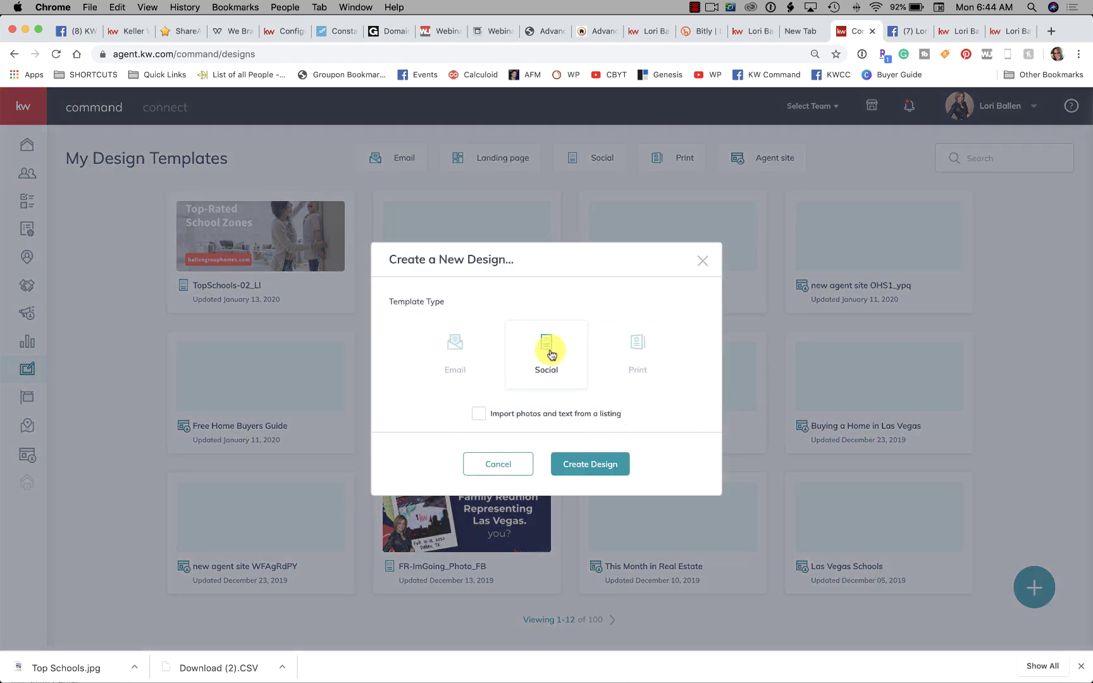
pyautogui.click(586, 464)
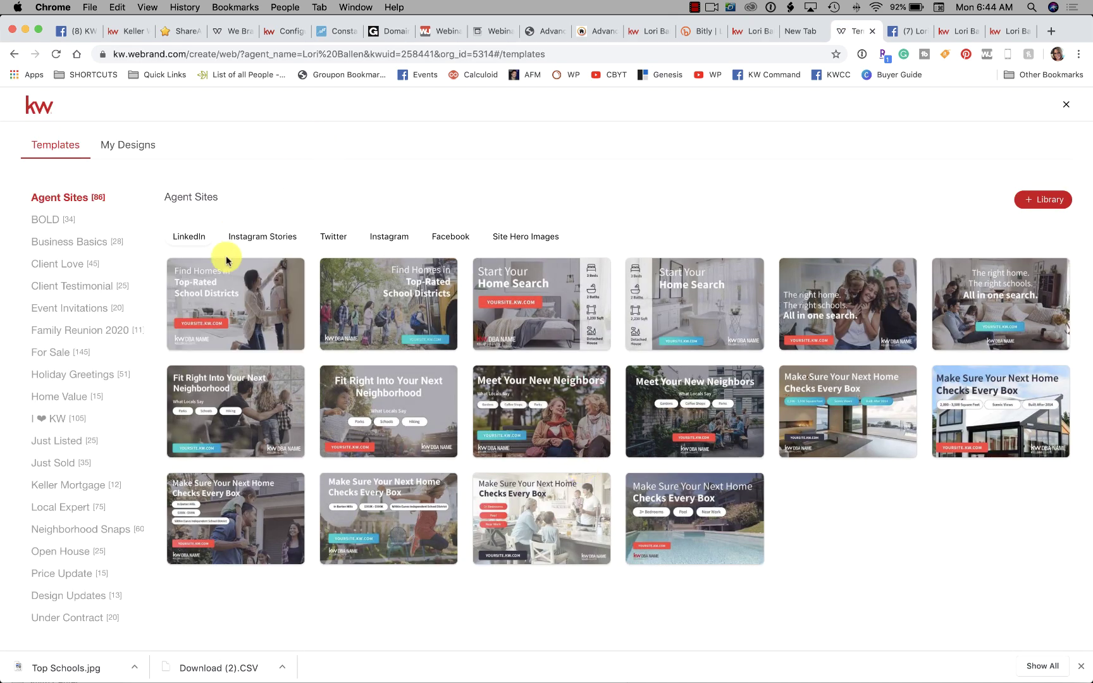
pyautogui.moveTo(193, 293)
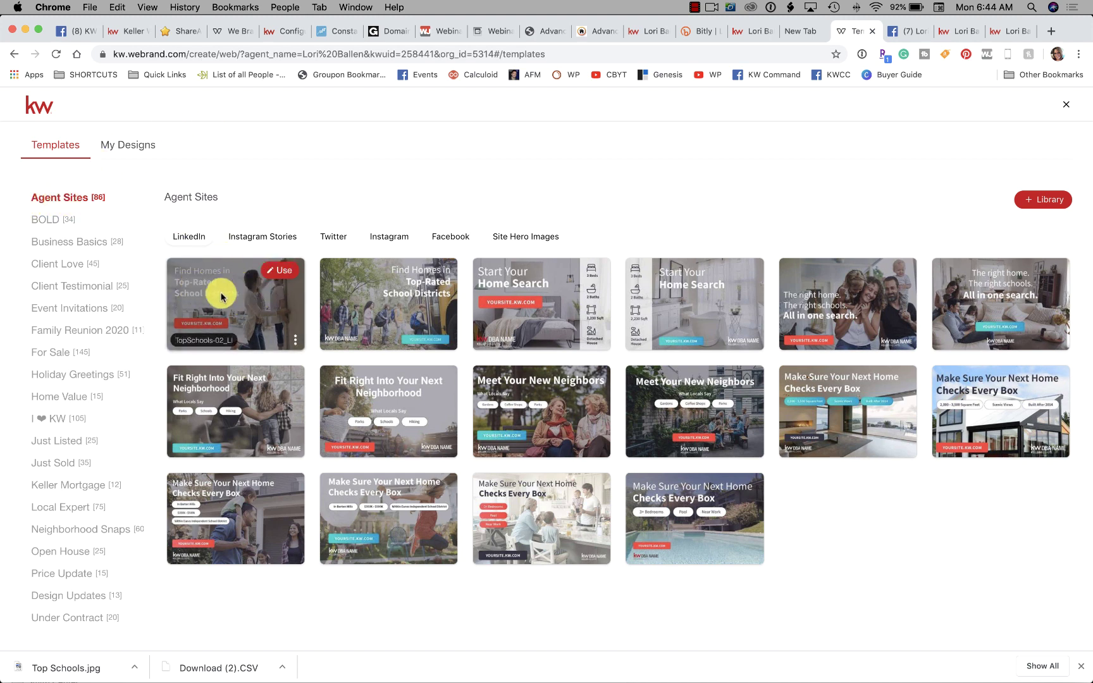
pyautogui.click(279, 272)
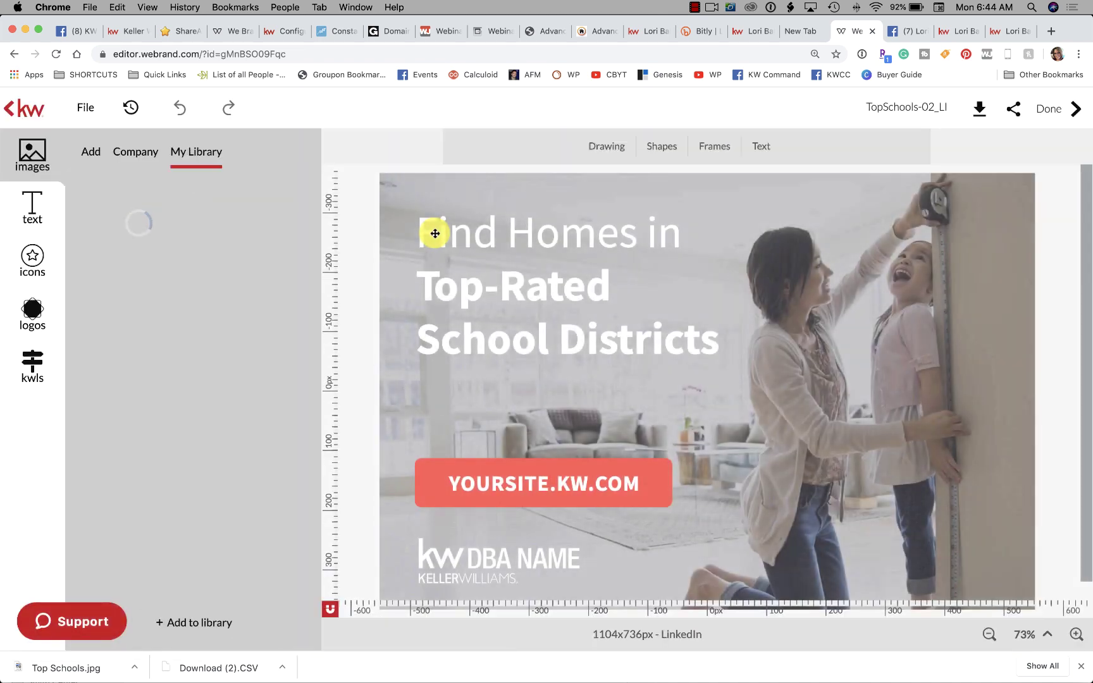
# Replace the red button's YOURSITE.KW.COM placeholder text with ballengrouphomes.com.
pyautogui.click(546, 489)
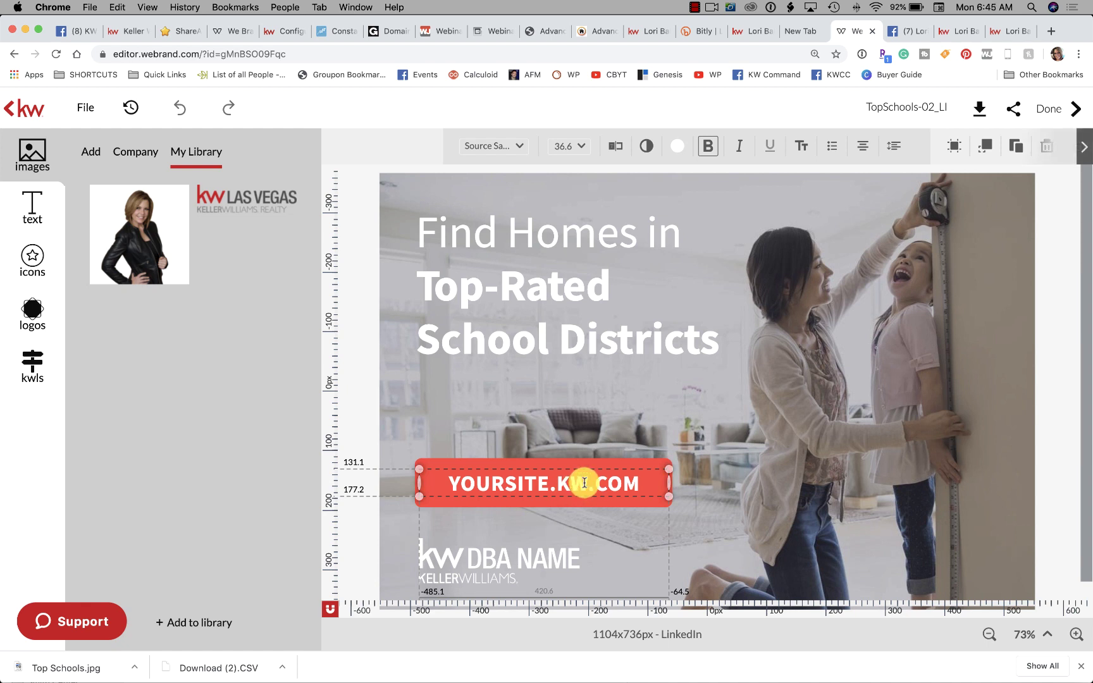
pyautogui.click(456, 486)
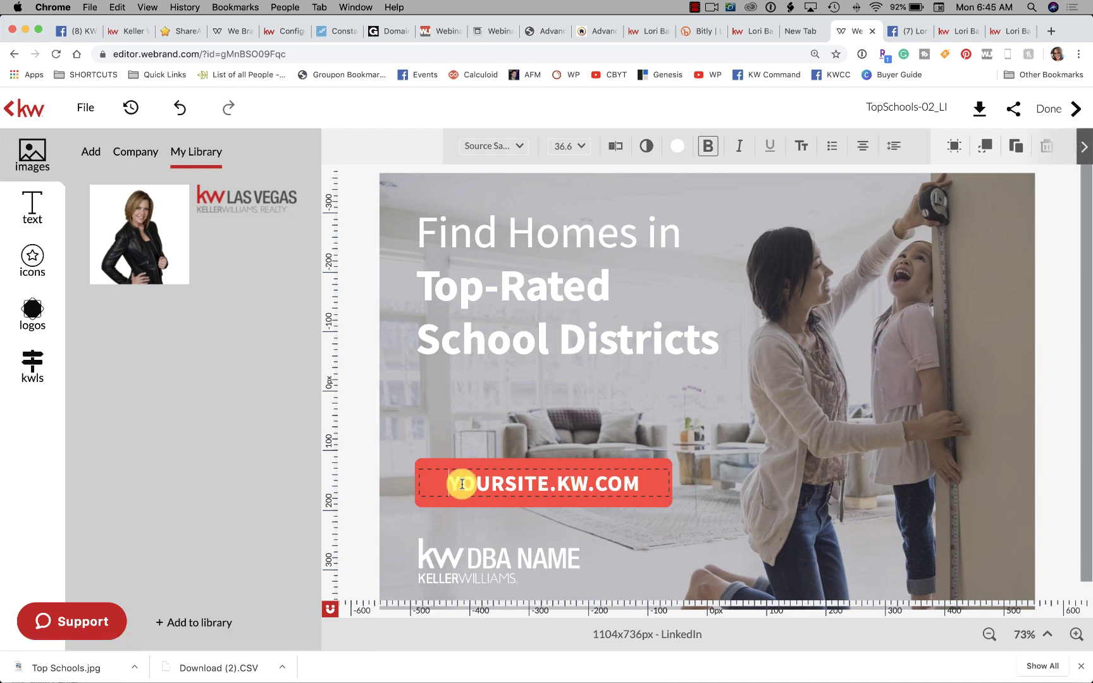
pyautogui.moveTo(462, 485); pyautogui.dragTo(641, 485)
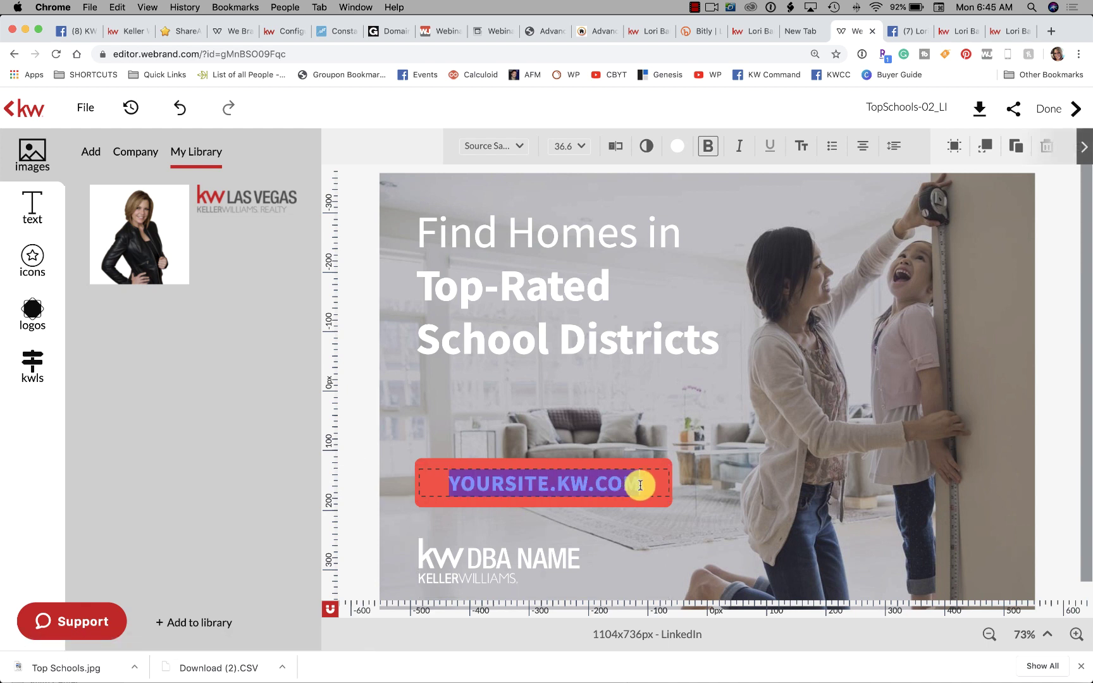
pyautogui.click(552, 485)
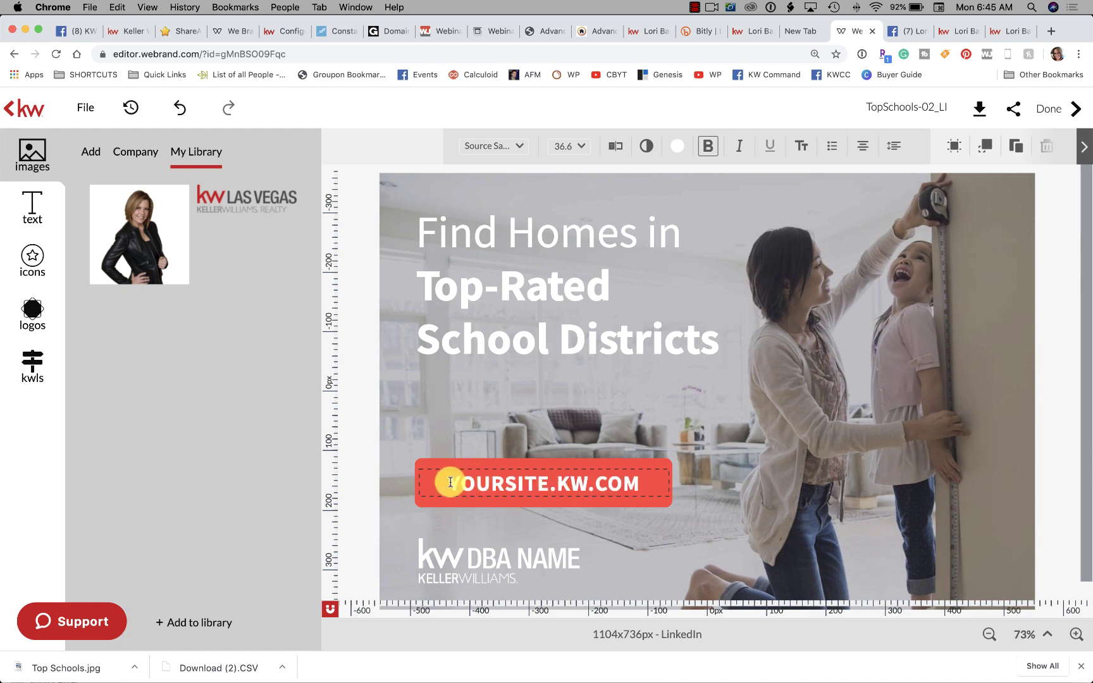
pyautogui.moveTo(451, 483); pyautogui.dragTo(641, 487)
pyautogui.write('ba')
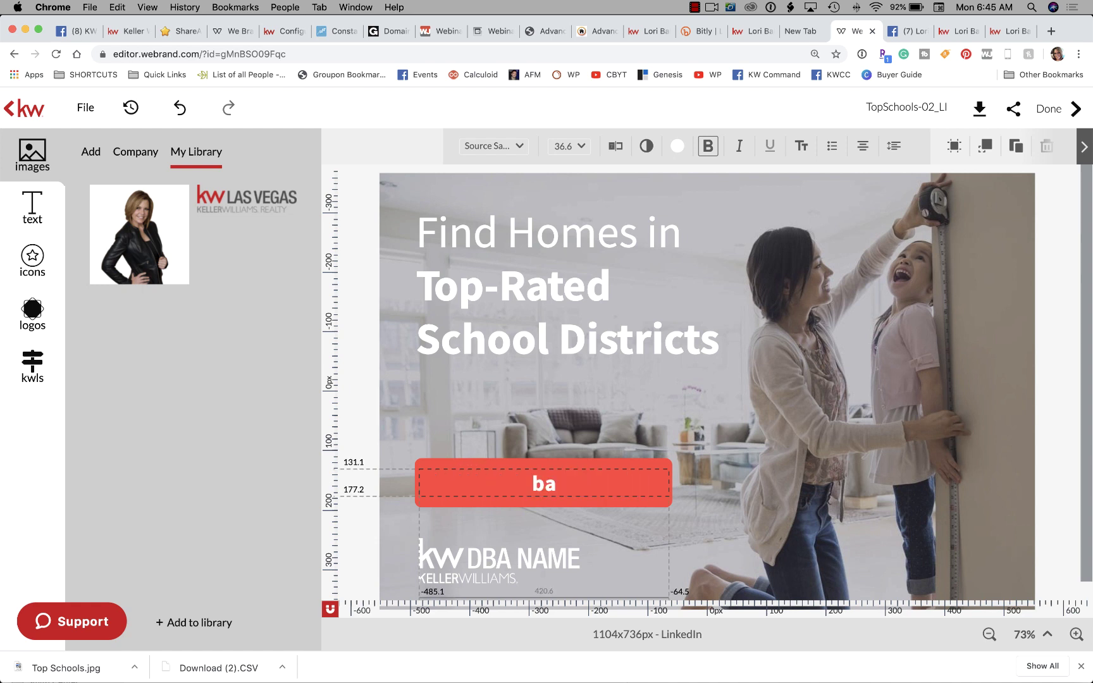
pyautogui.write('llengroup.')
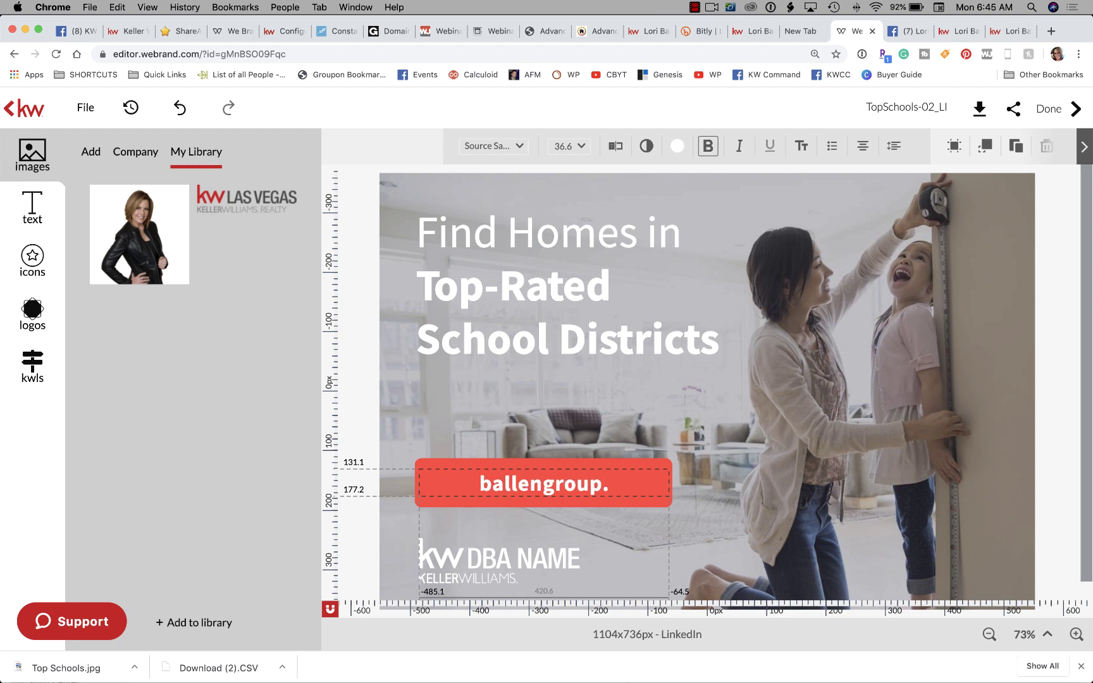
pyautogui.press('BackSpace')
pyautogui.write('homes.')
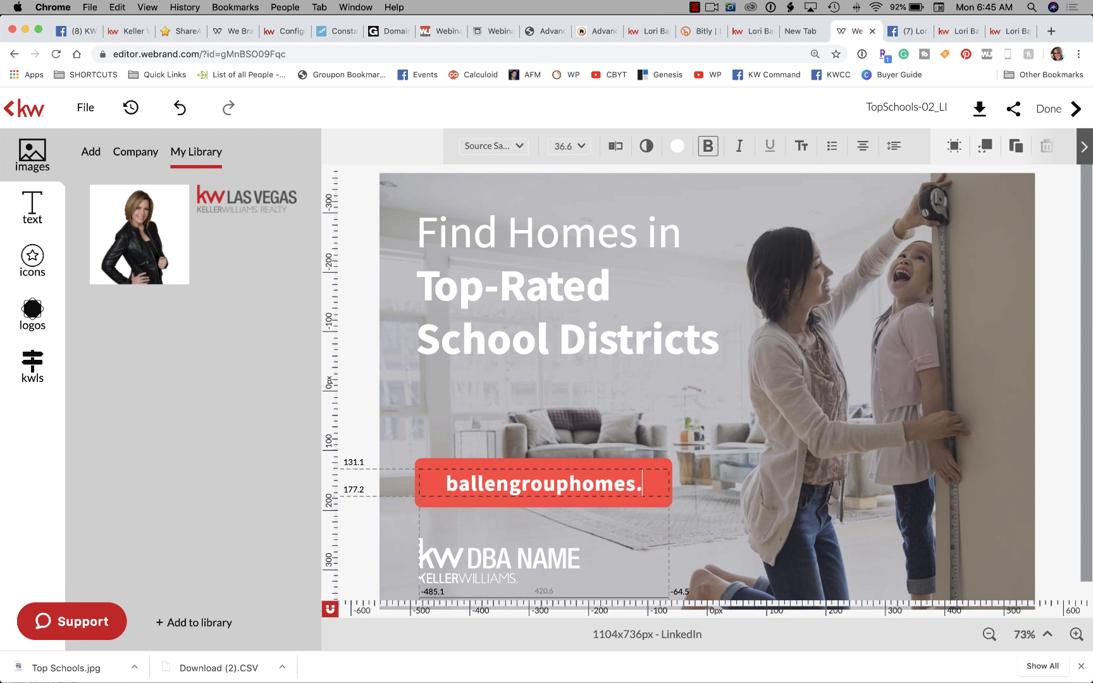
pyautogui.write('com')
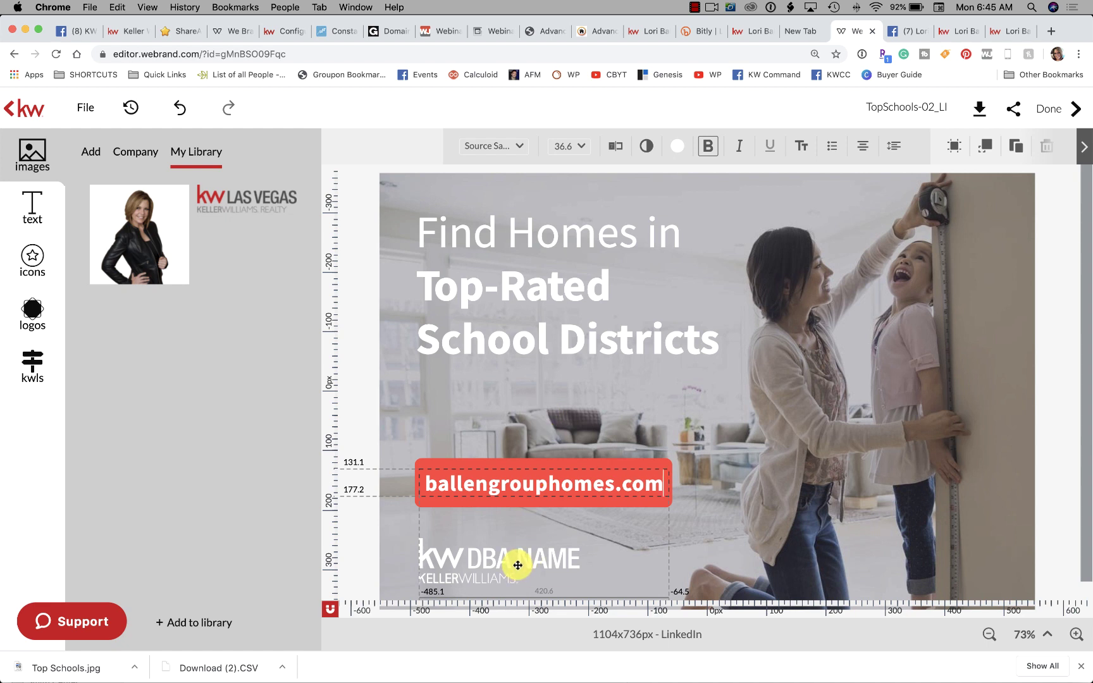
pyautogui.click(511, 563)
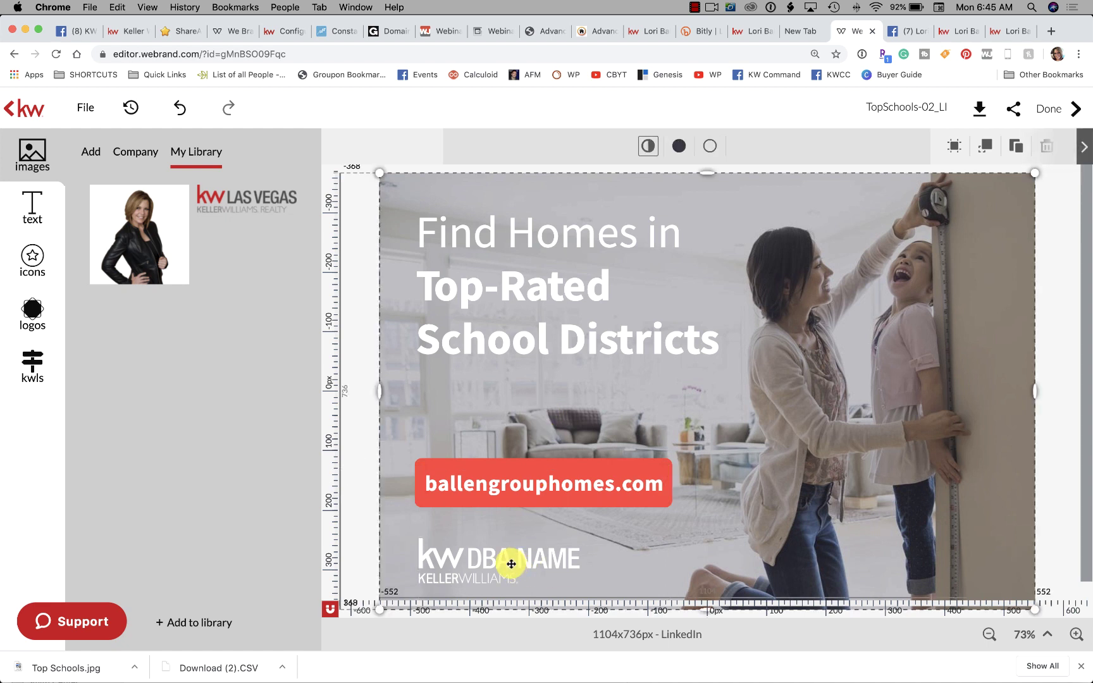
pyautogui.click(536, 560)
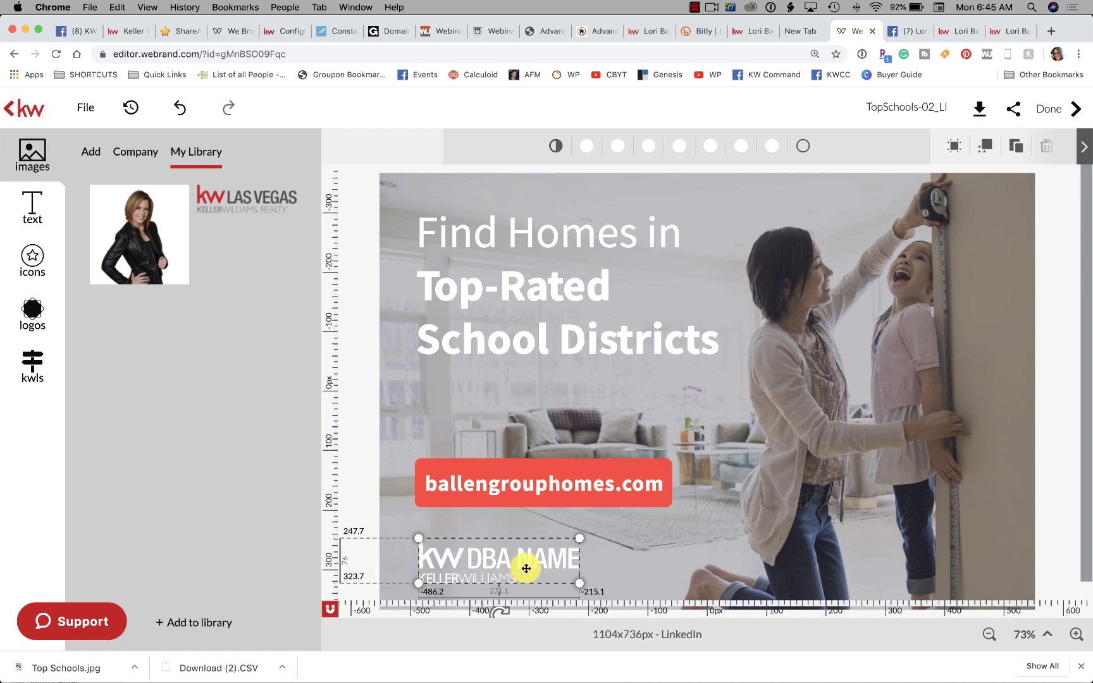
# Replace the DBA NAME logo with the KW Las Vegas logo at the bottom left.
pyautogui.moveTo(526, 566); pyautogui.dragTo(525, 560)
pyautogui.press('BackSpace')
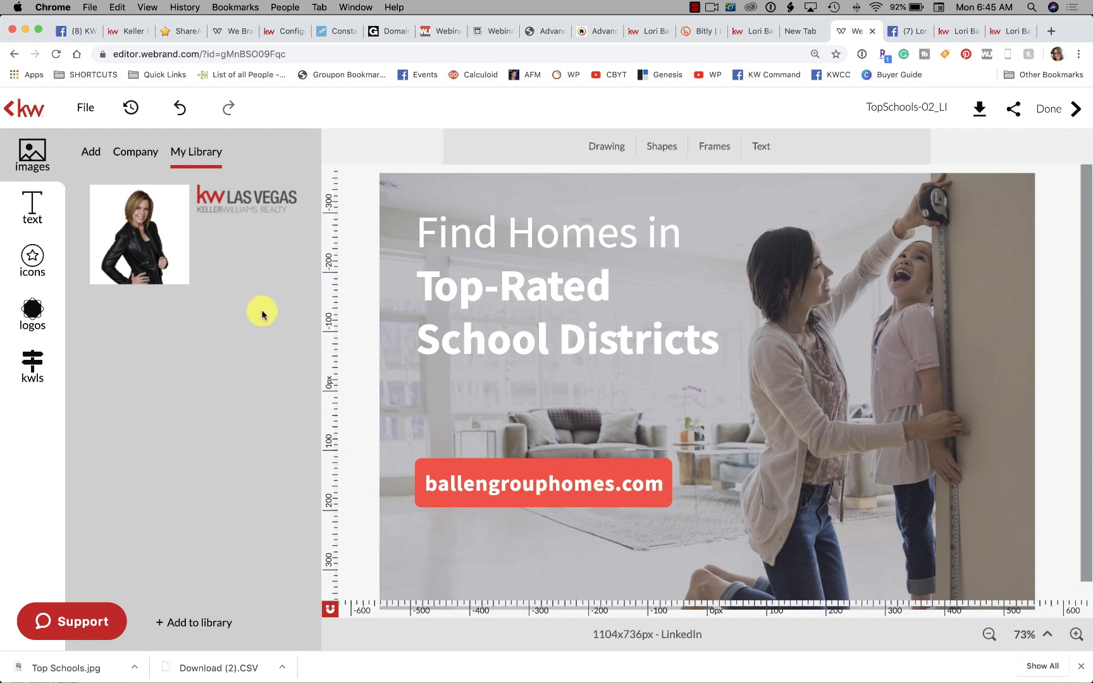
pyautogui.moveTo(245, 201); pyautogui.dragTo(521, 547)
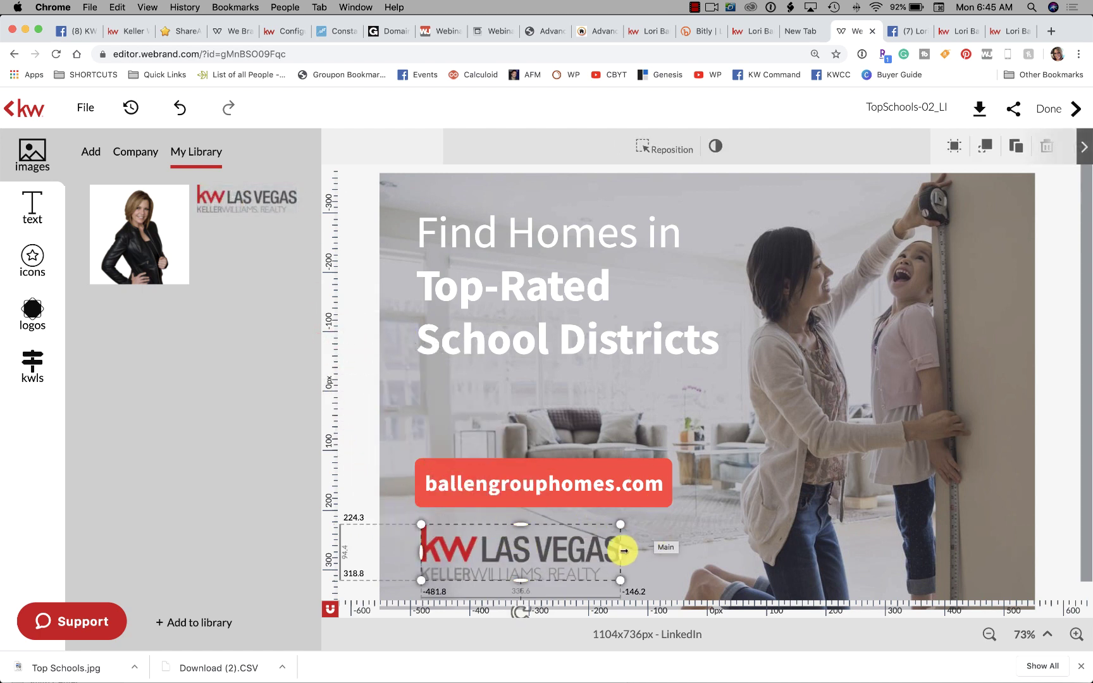
pyautogui.moveTo(623, 548); pyautogui.dragTo(643, 531)
# Resize the KW Las Vegas logo and nudge it up just below the banner.
pyautogui.click(706, 547)
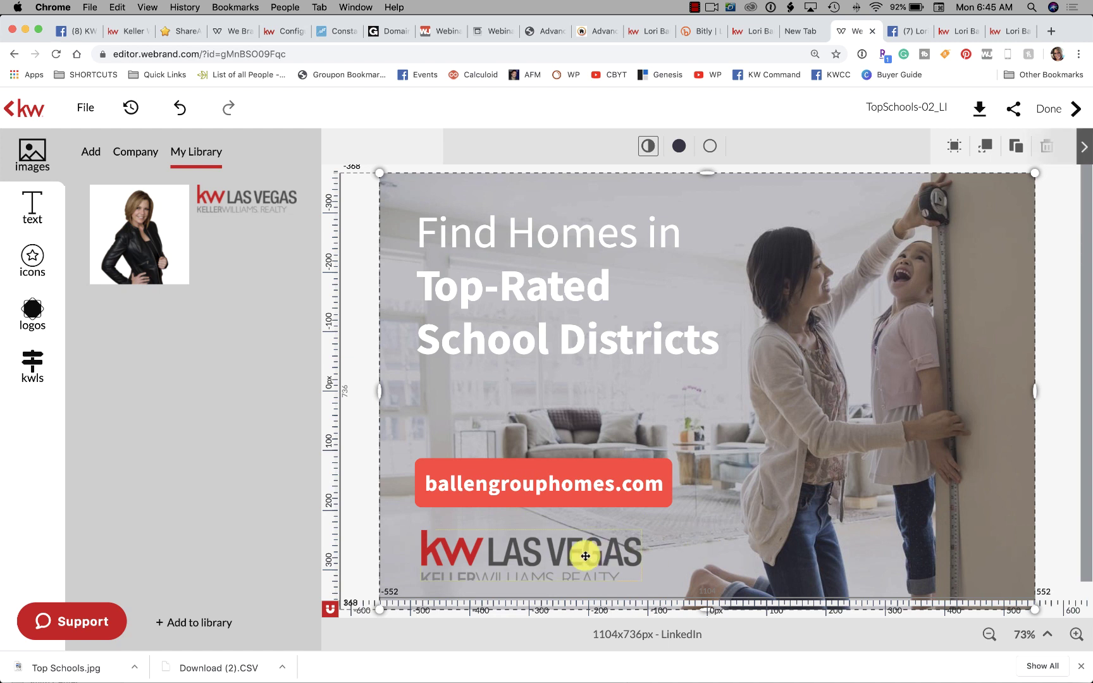
pyautogui.click(530, 537)
pyautogui.moveTo(528, 530); pyautogui.dragTo(525, 523)
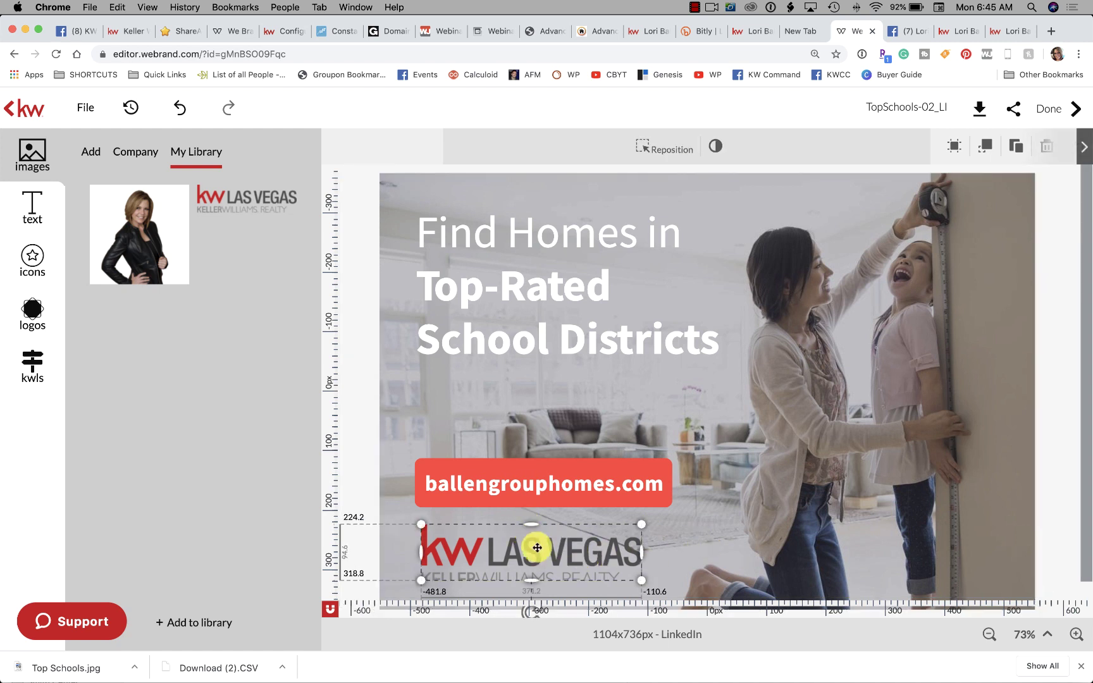
pyautogui.click(607, 548)
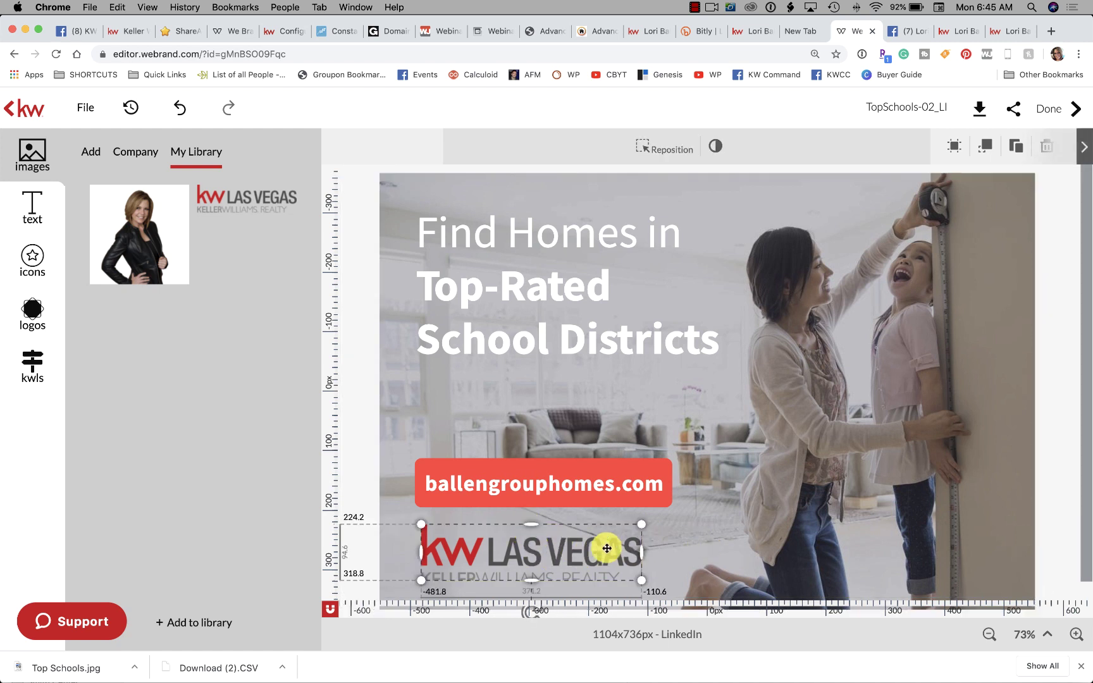
pyautogui.moveTo(607, 548); pyautogui.dragTo(553, 571)
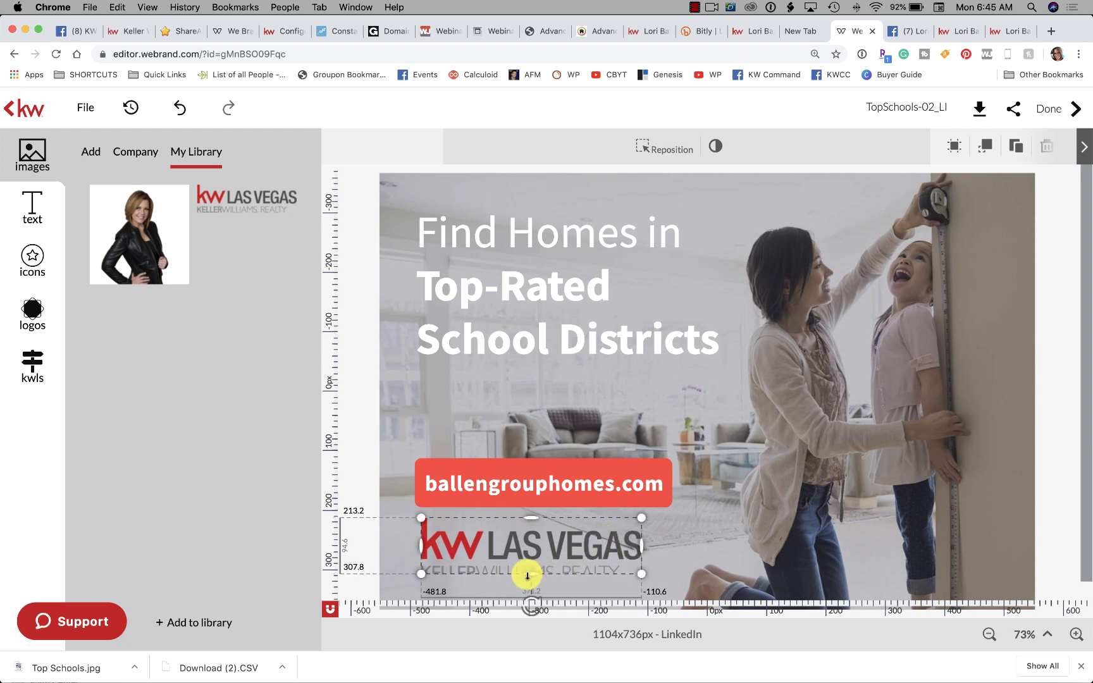
pyautogui.click(1076, 410)
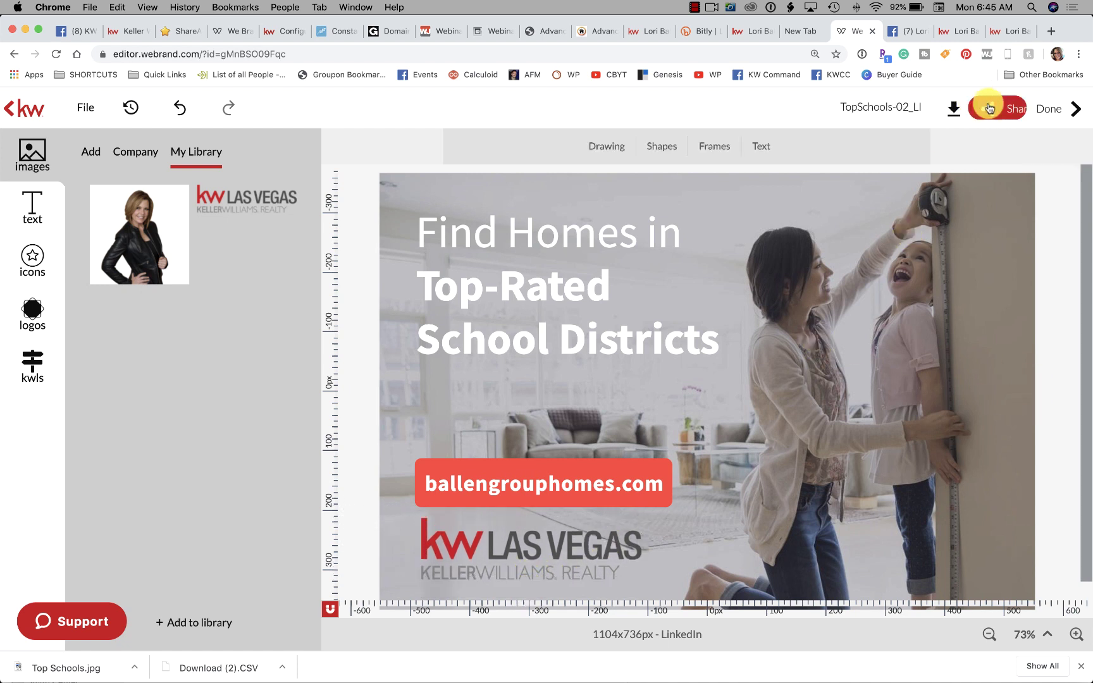
# Open the TopSchools graphic's download options, set to high-quality JPEG (about 277 KB).
pyautogui.click(936, 116)
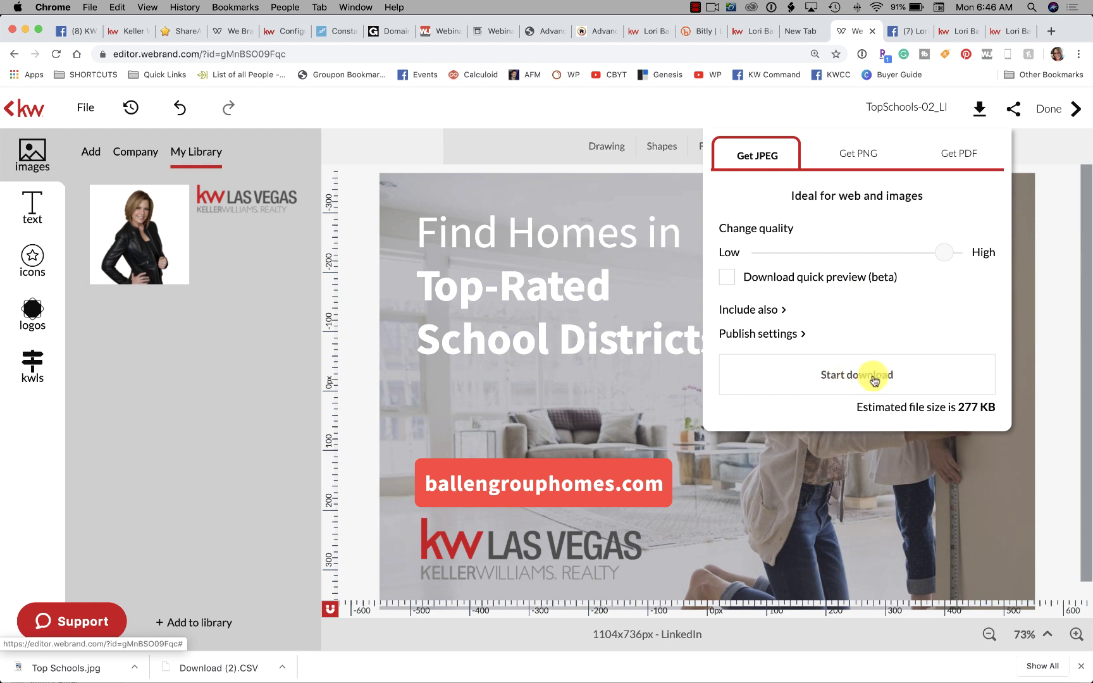
# Load ballengrouphomes.com in the empty new tab.
pyautogui.click(807, 31)
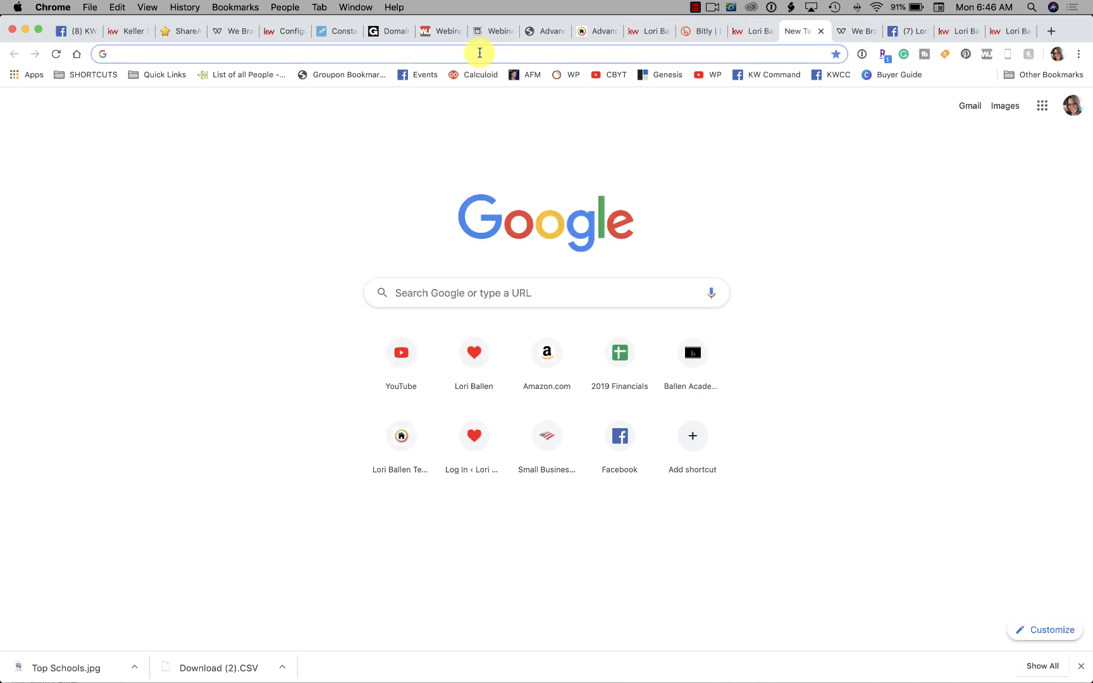
pyautogui.write('ballengr')
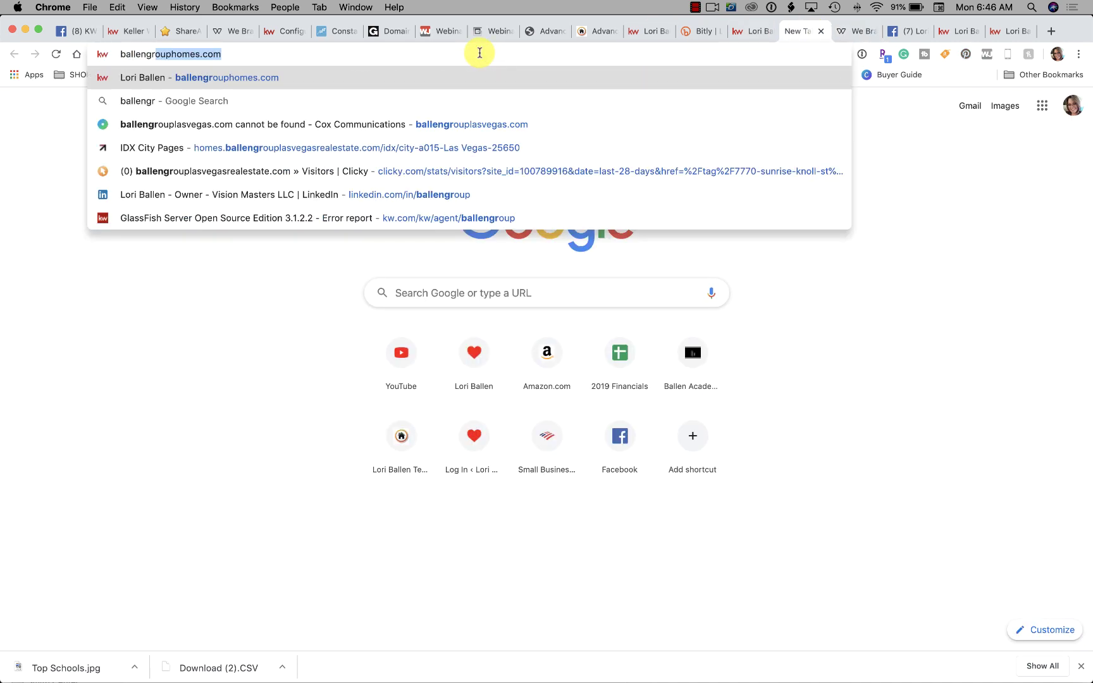
pyautogui.press('Return')
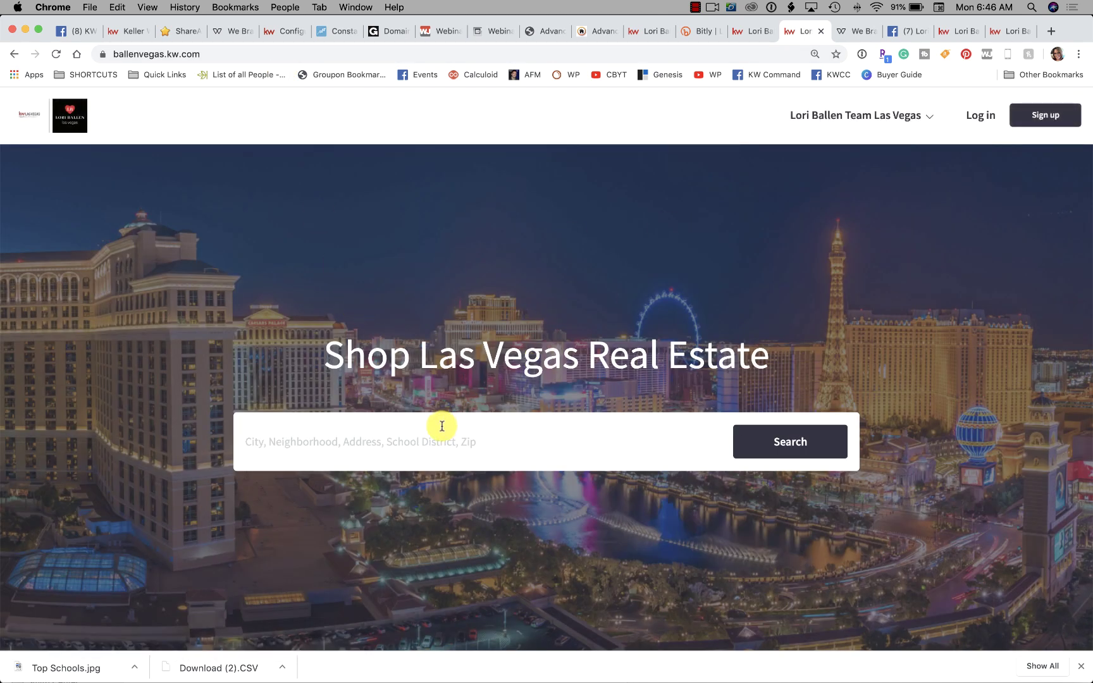
# Search homes in Clark County School District, Las Vegas, NV.
pyautogui.click(381, 441)
pyautogui.write('c')
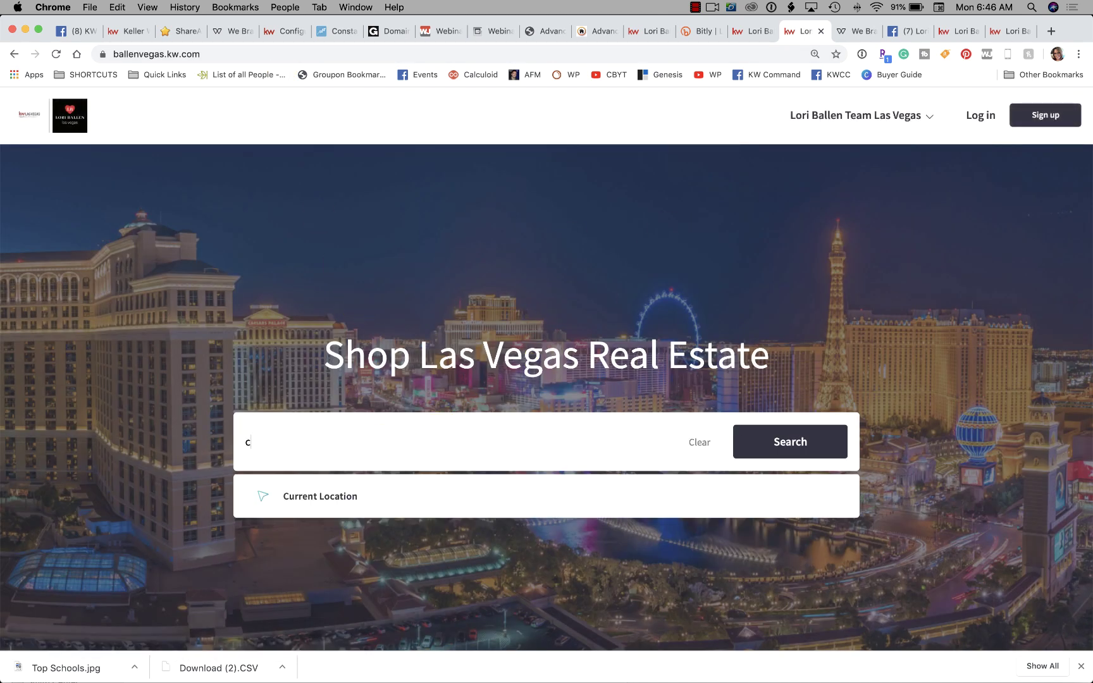
pyautogui.write('lark co')
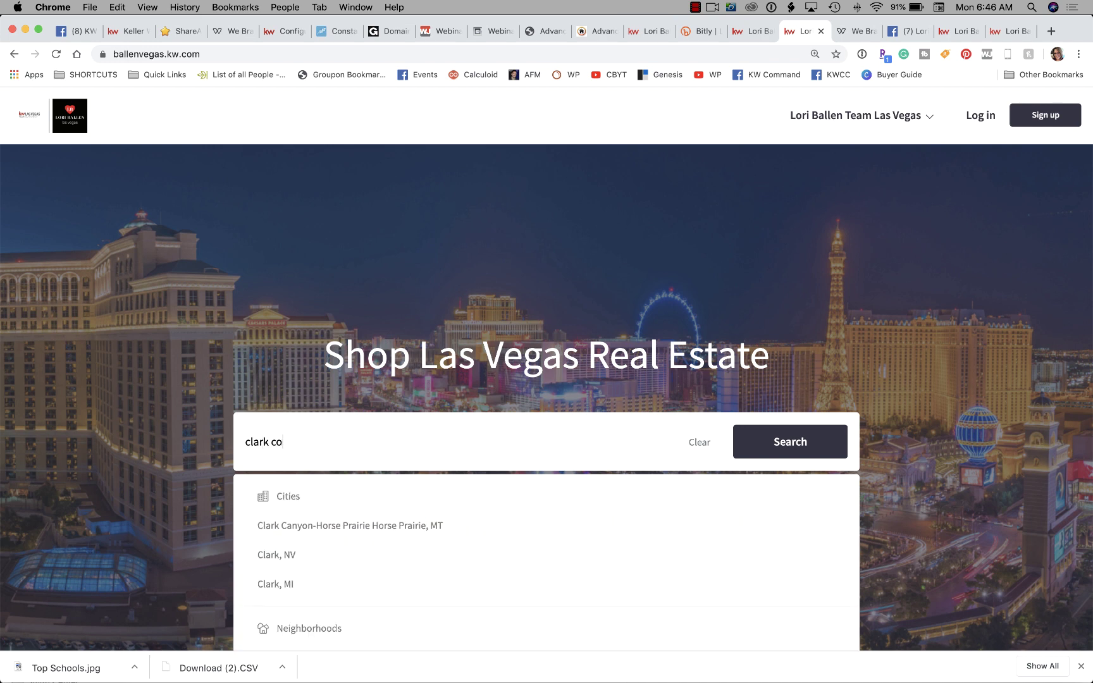
pyautogui.write('unty school d')
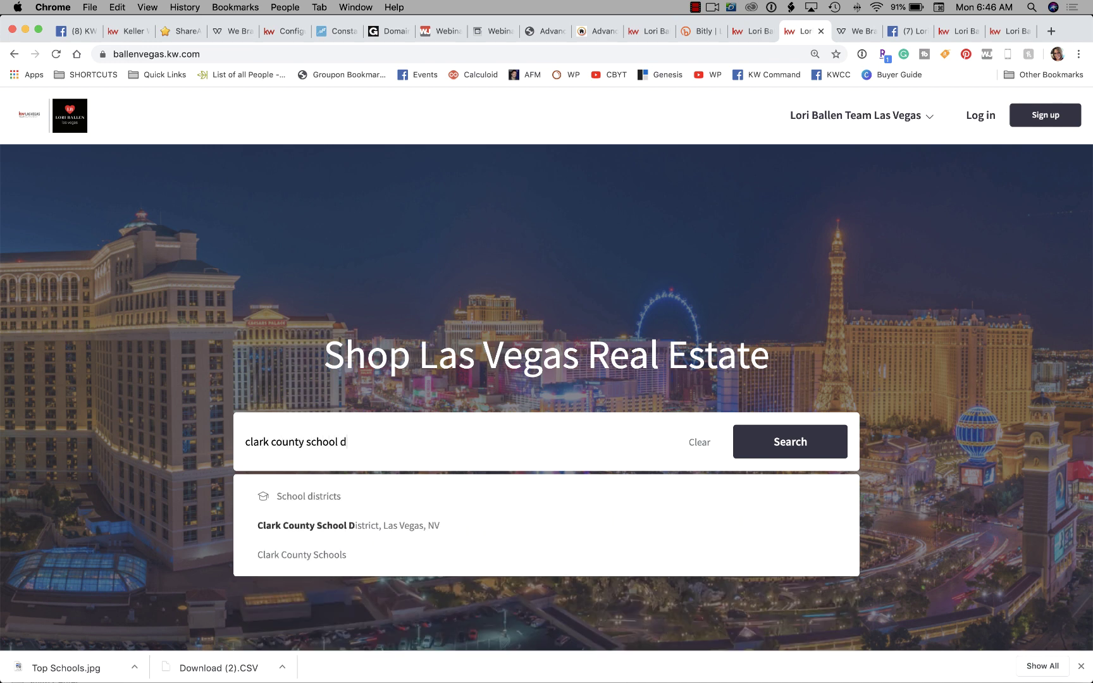
pyautogui.click(415, 531)
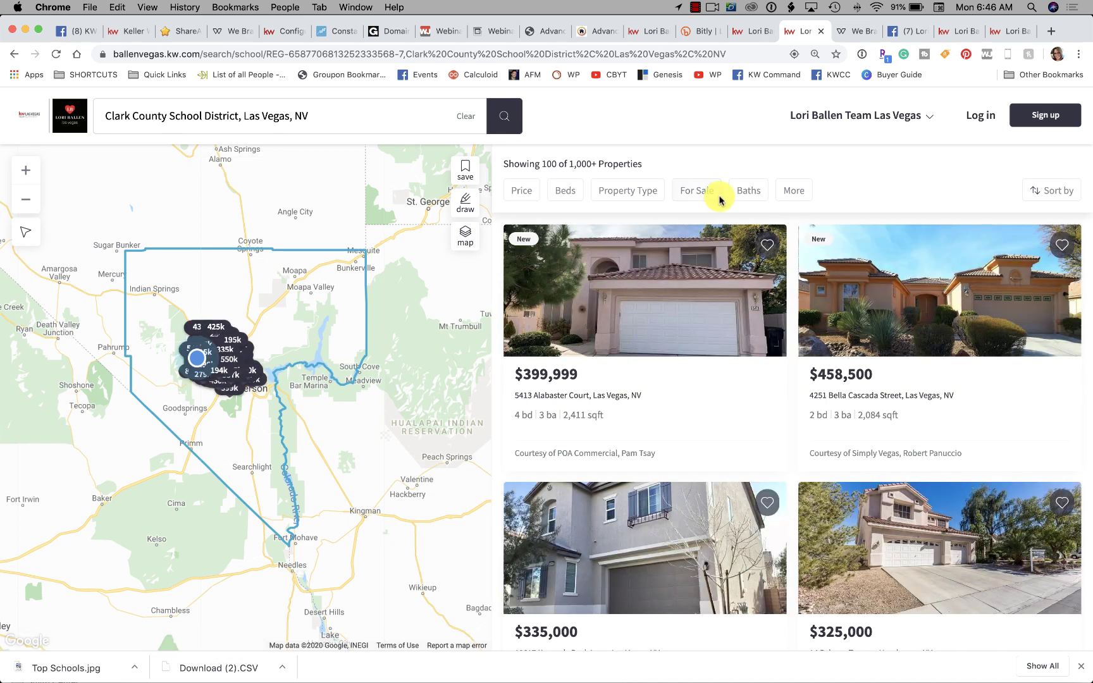
# Select the Clark County School District results page's full web address for copying.
pyautogui.moveTo(743, 56); pyautogui.dragTo(121, 66)
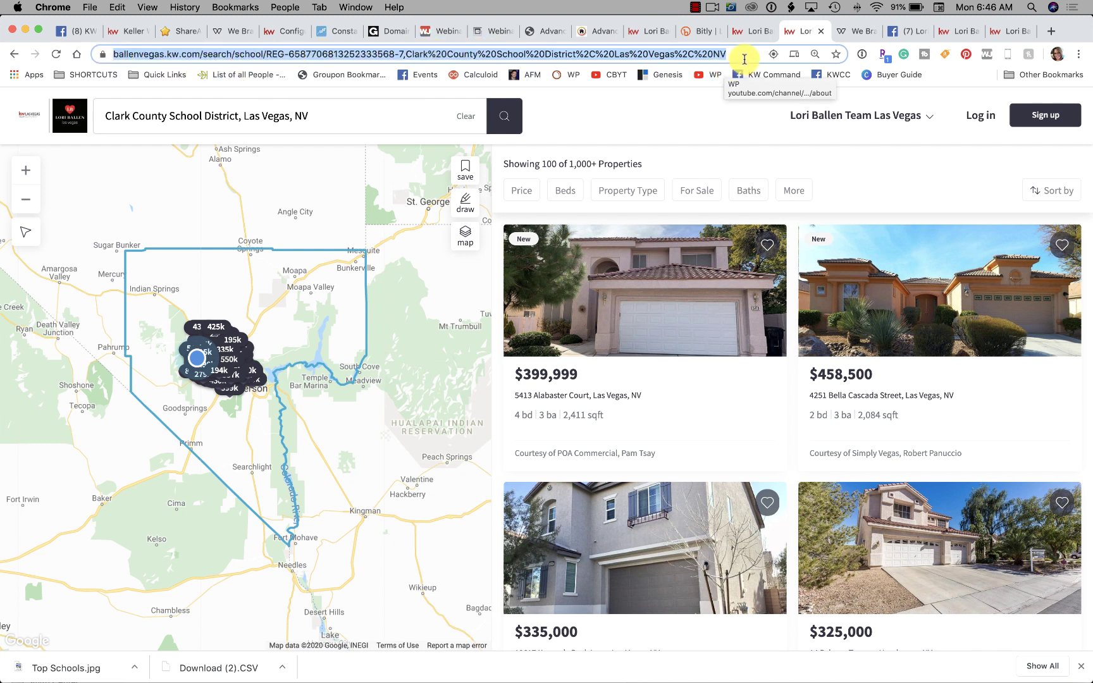
pyautogui.moveTo(698, 220)
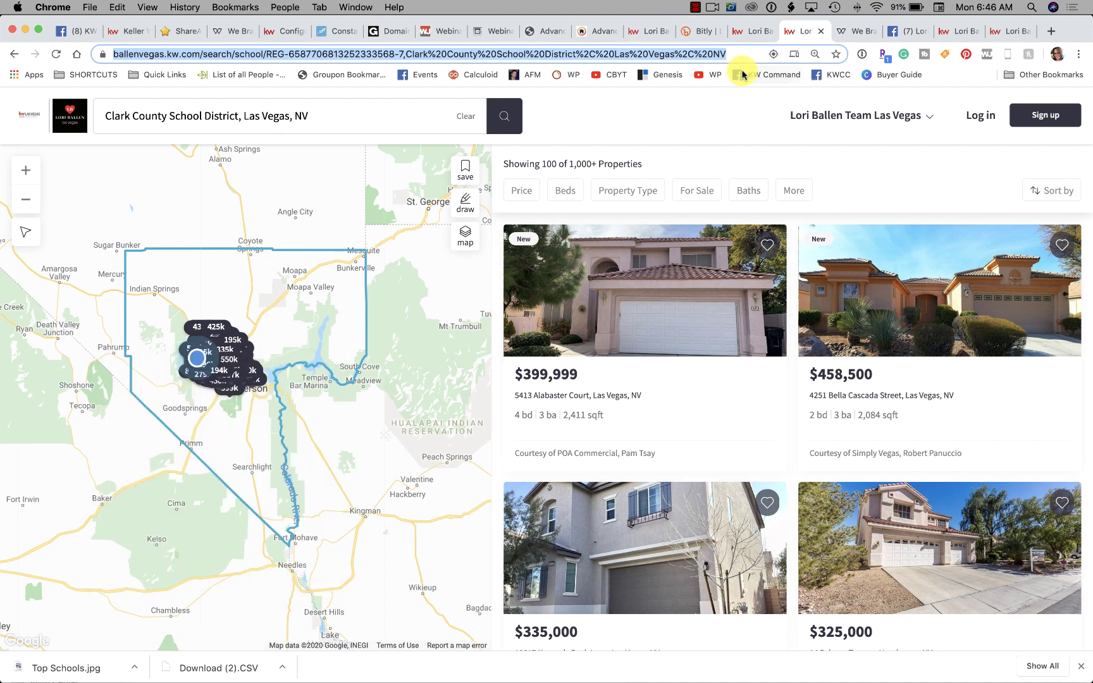
pyautogui.click(728, 54)
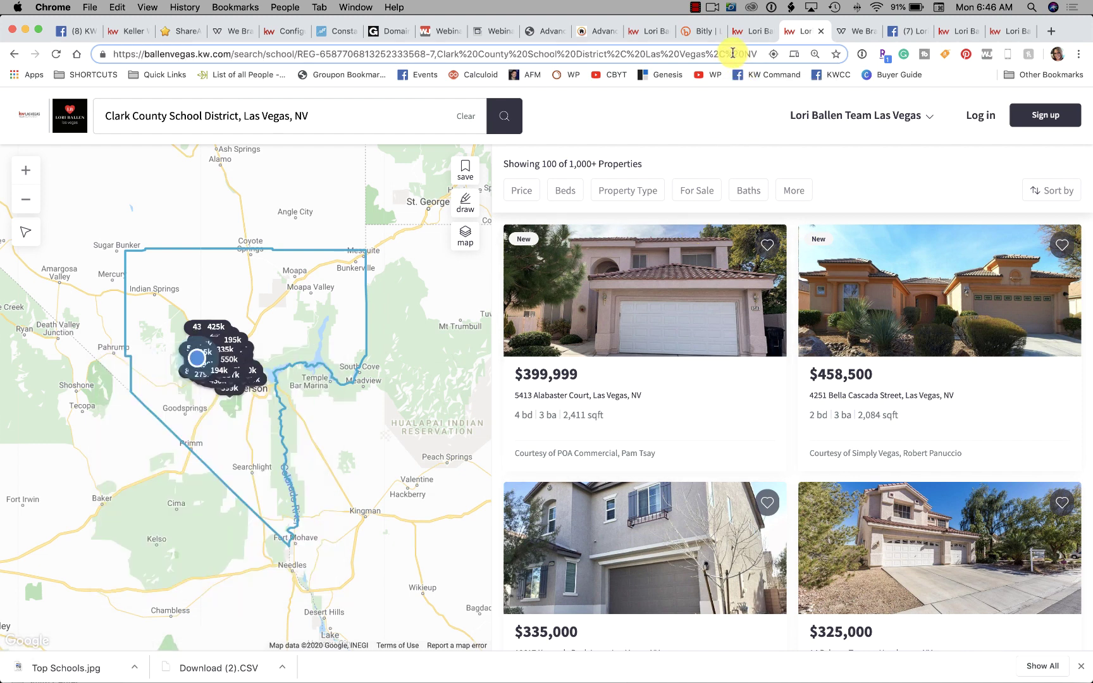
pyautogui.press('super+a')
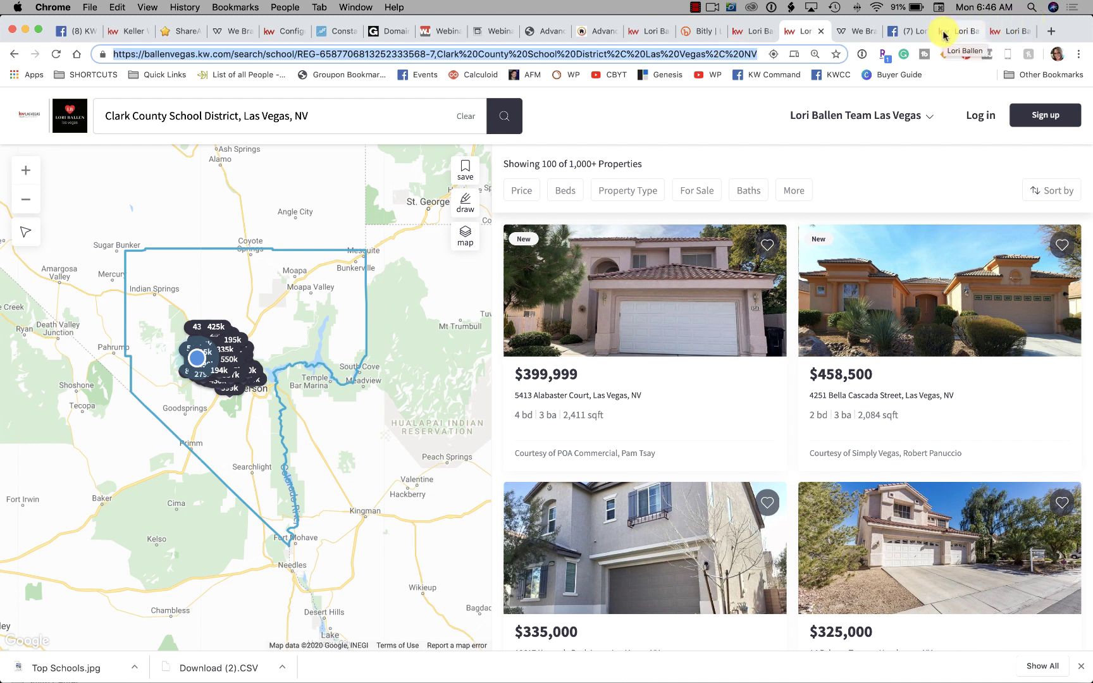
# Load the bit.ly link dashboard in the Bitly tab.
pyautogui.click(705, 38)
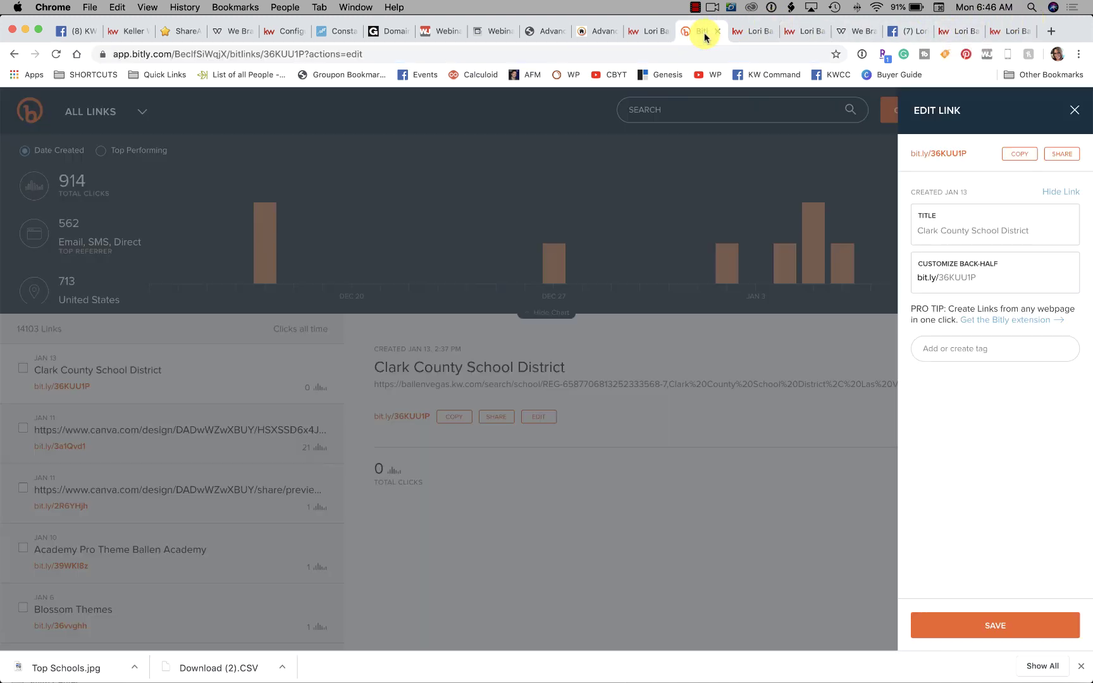
pyautogui.click(215, 53)
pyautogui.write('bit.ly')
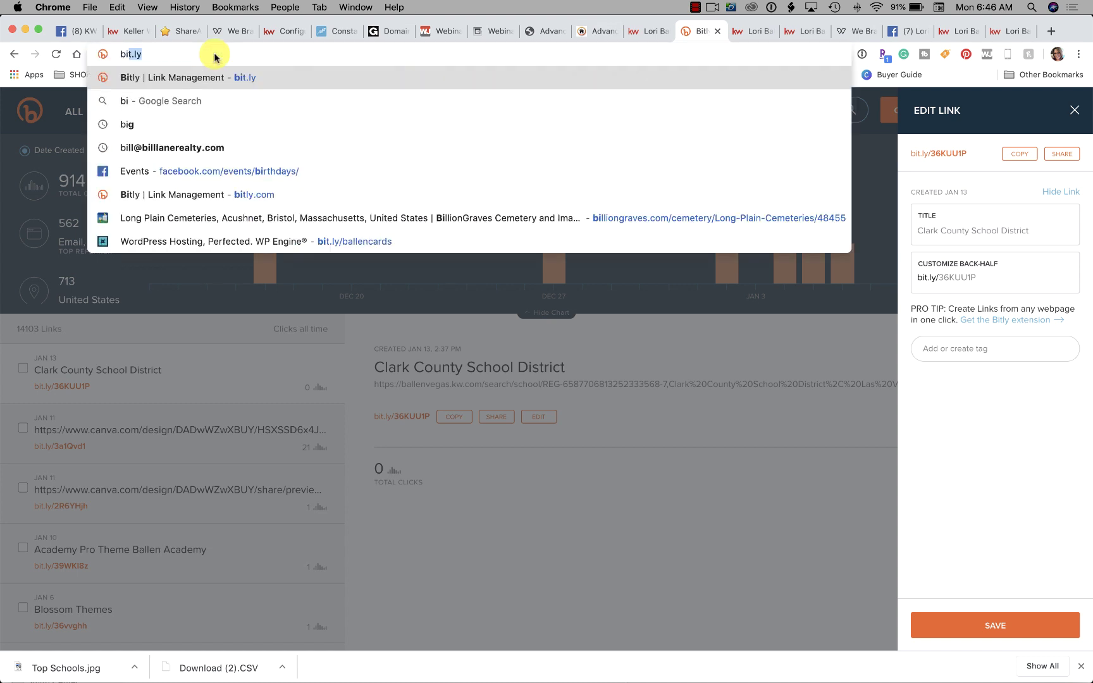
pyautogui.press('Return')
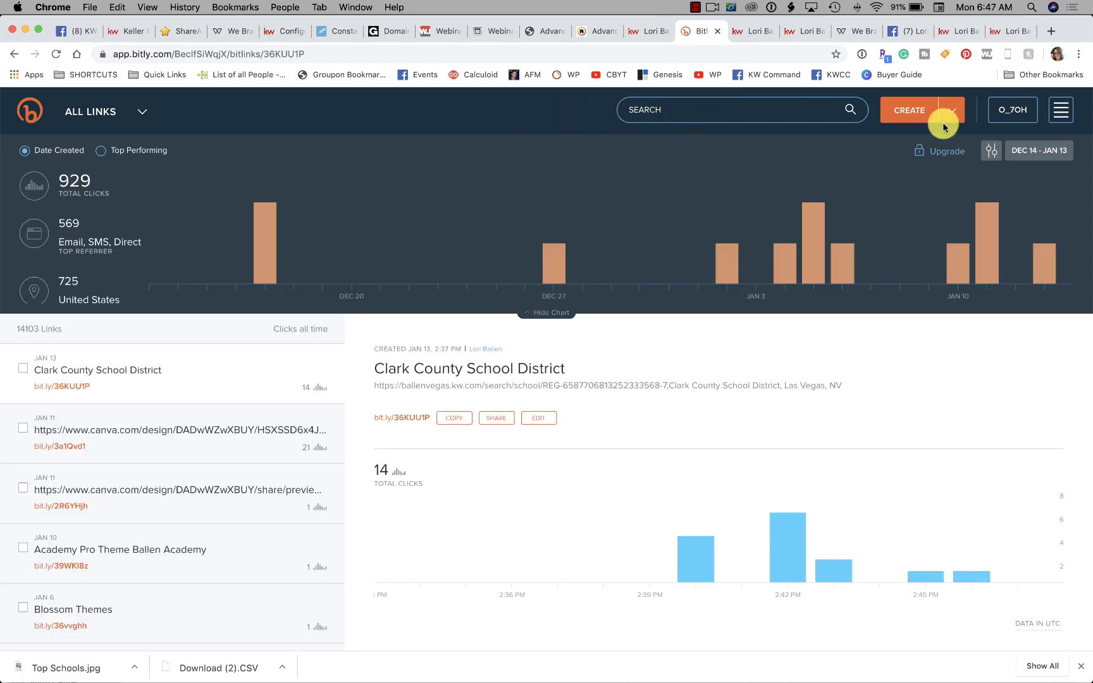
# Shorten the pasted search results URL and copy the bit.ly/36KUU1P link.
pyautogui.click(909, 111)
pyautogui.click(944, 216)
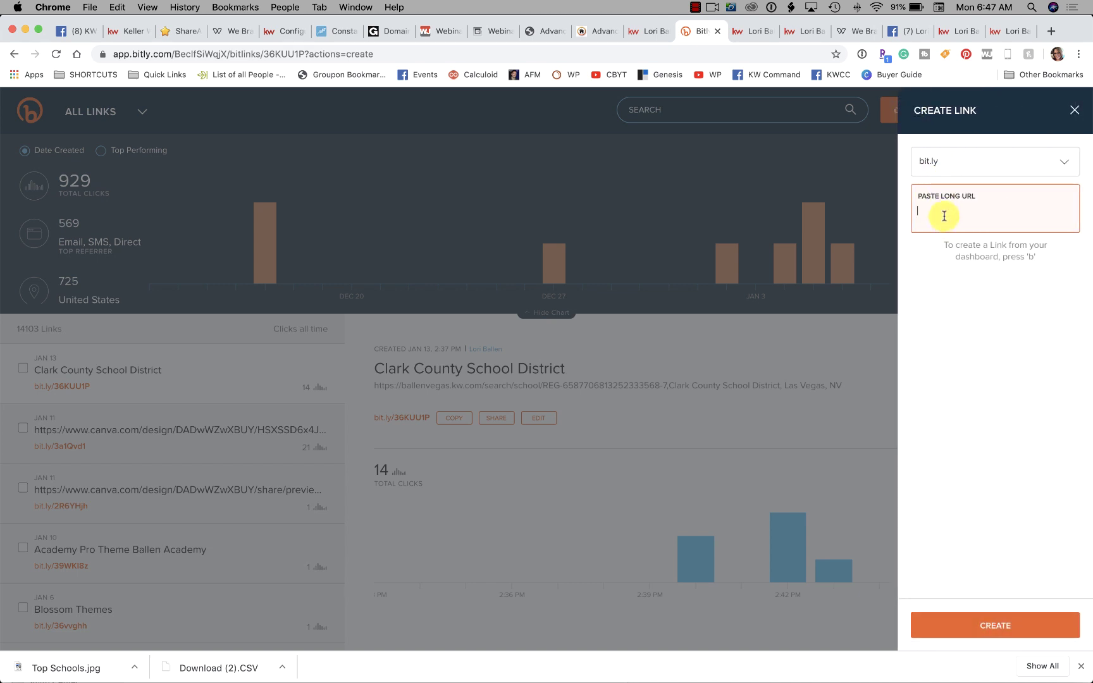
pyautogui.press('super+v')
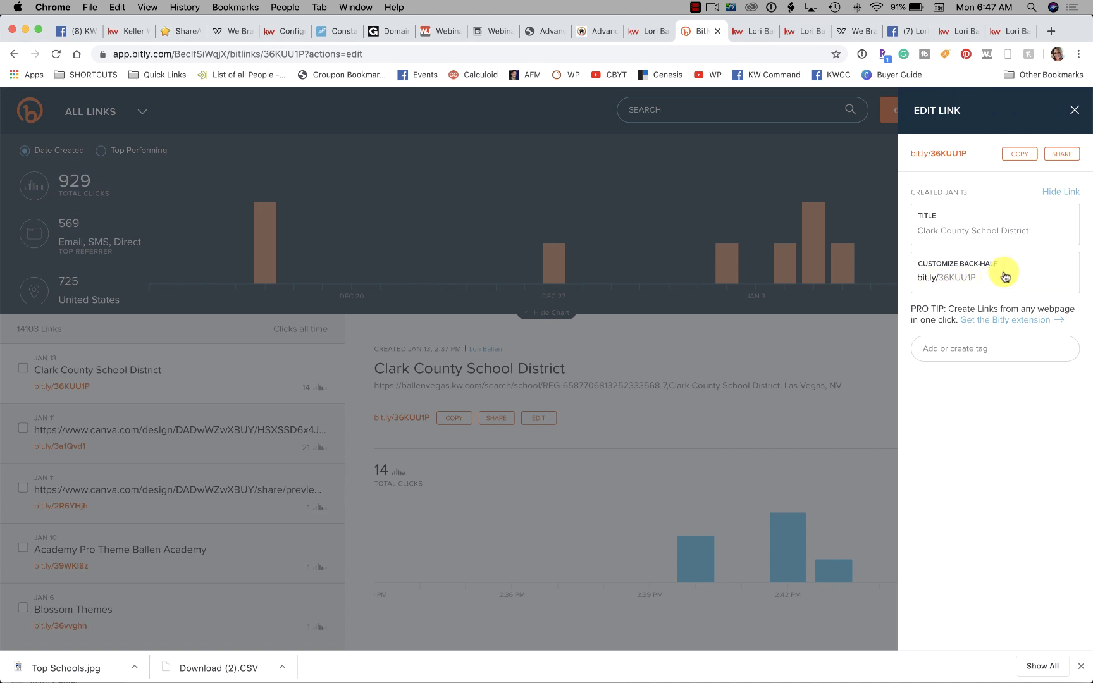
pyautogui.click(1020, 155)
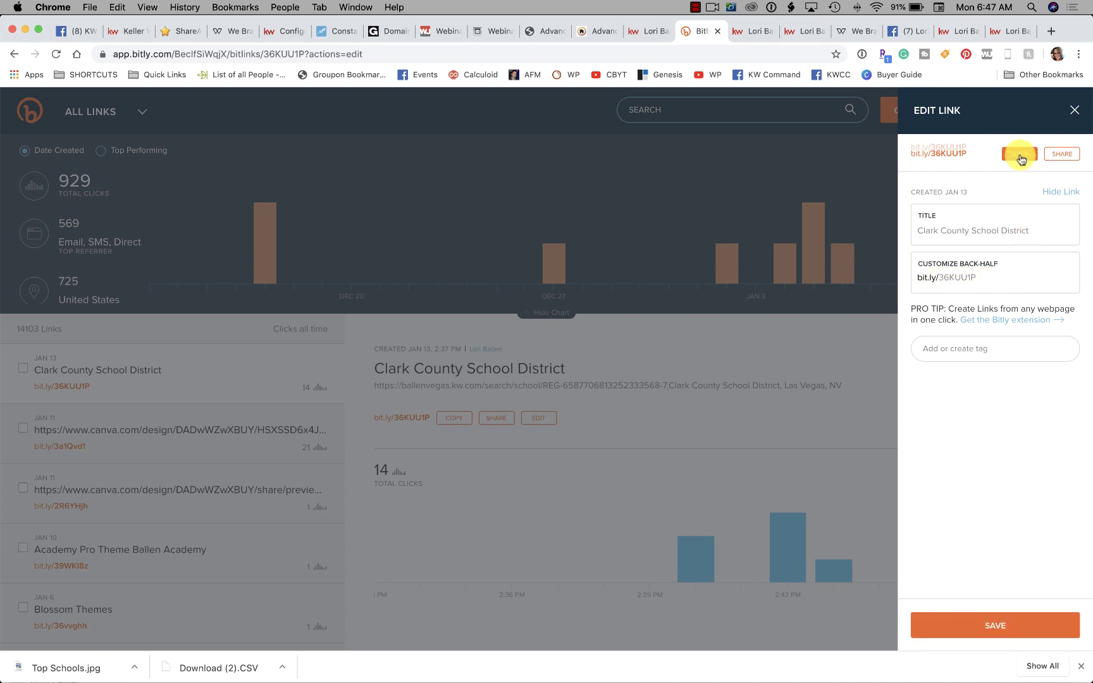
# Test the Facebook post's bit.ly link, which opens the Clark County School District listings.
pyautogui.click(903, 36)
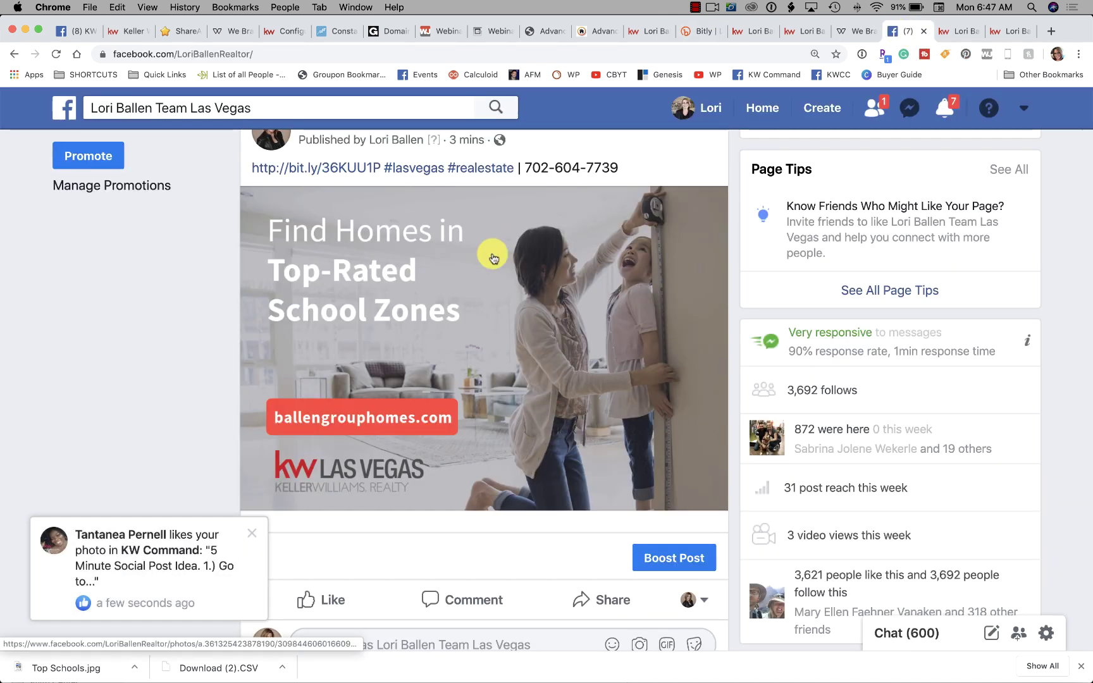
pyautogui.scroll(3, 445, 252)
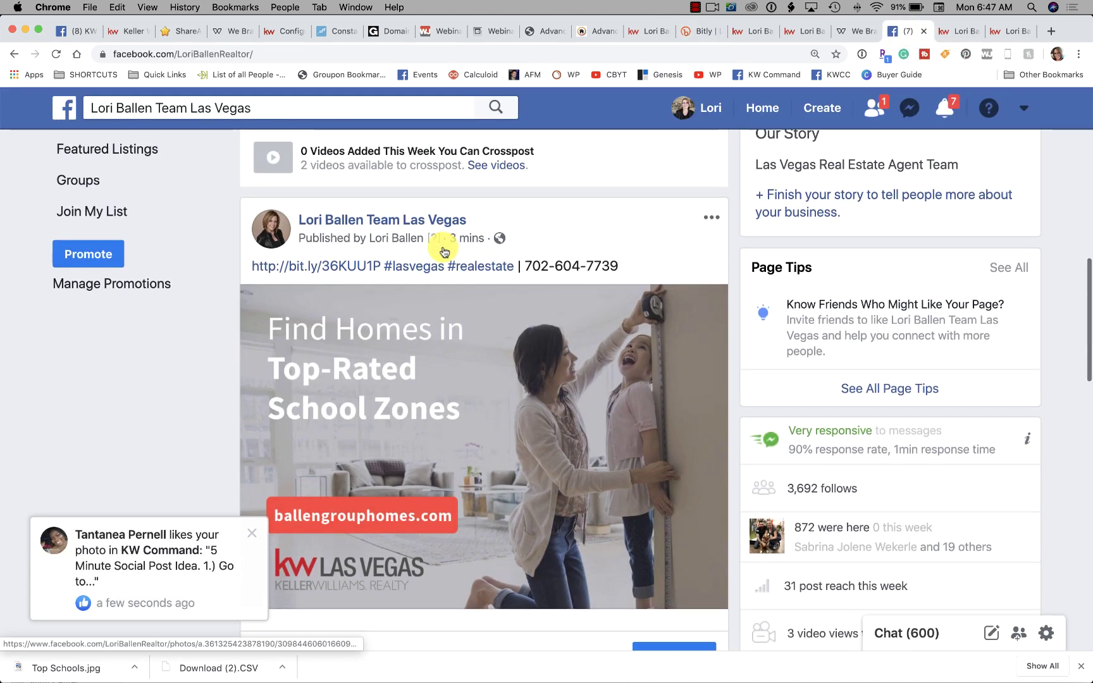
pyautogui.click(353, 268)
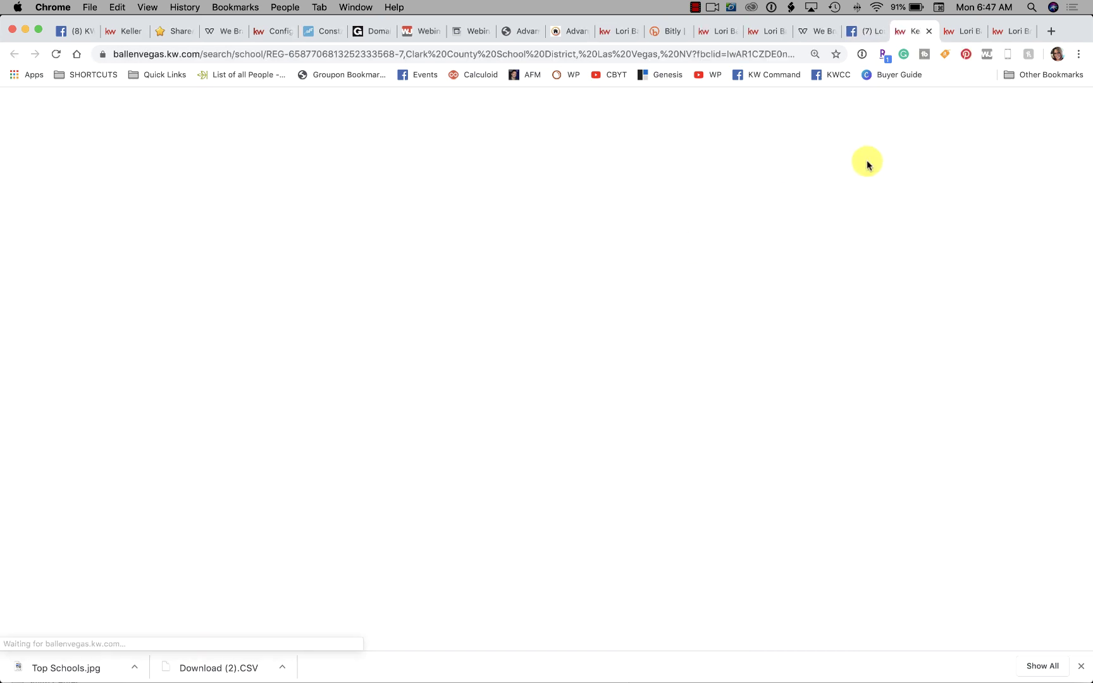